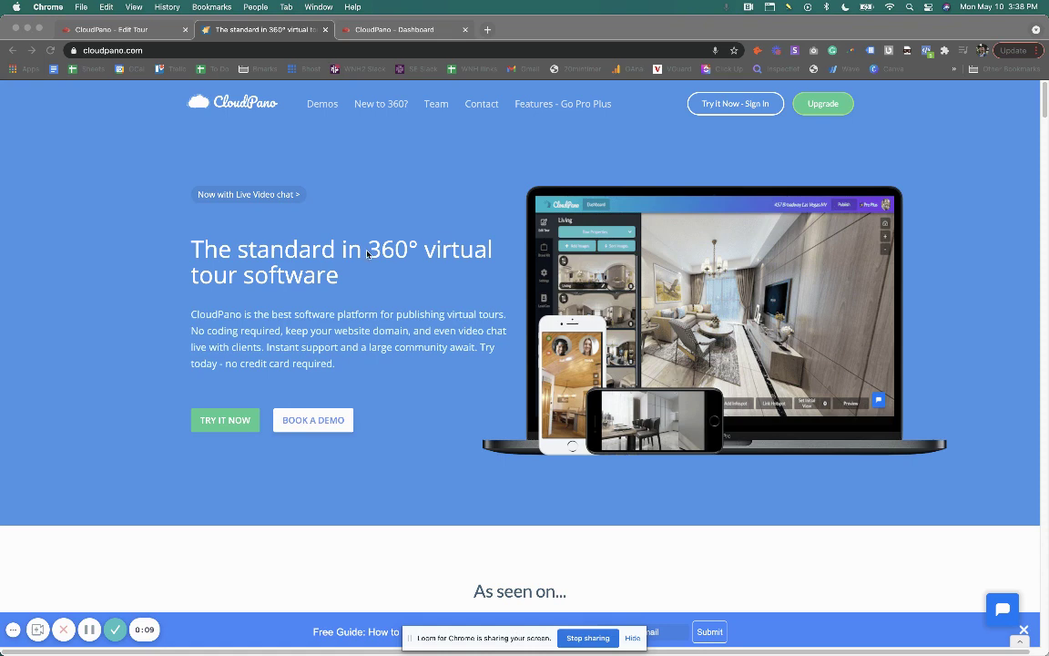
Step: Look through the CloudPano homepage, from the brand logos and live tour example to the white-label and Google Street View features
scroll(373, 282, down, 3)
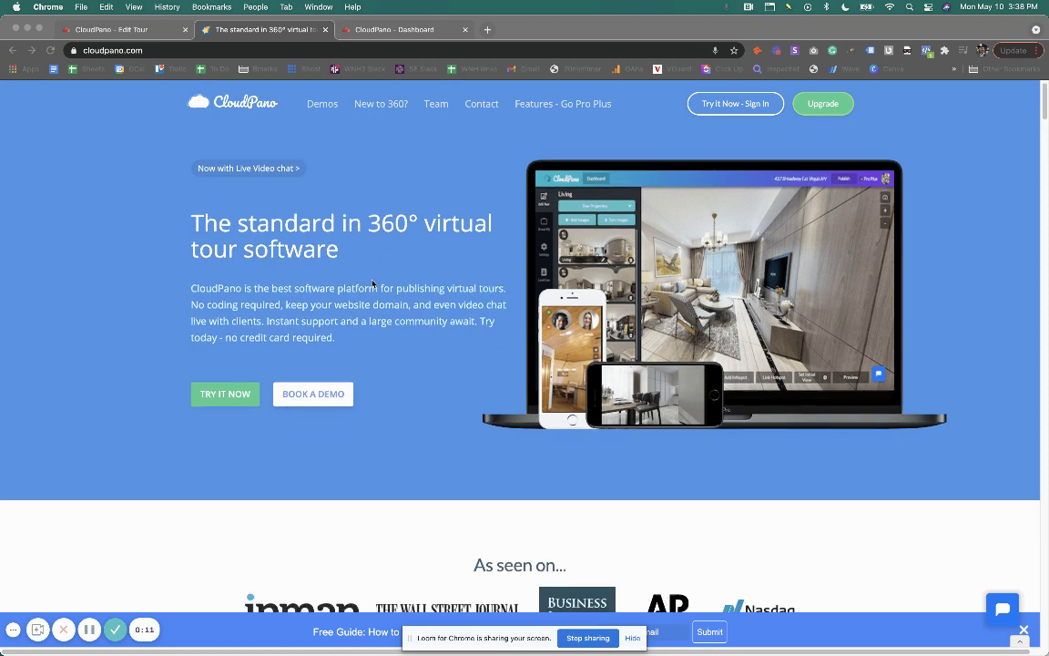
scroll(111, 362, down, 10)
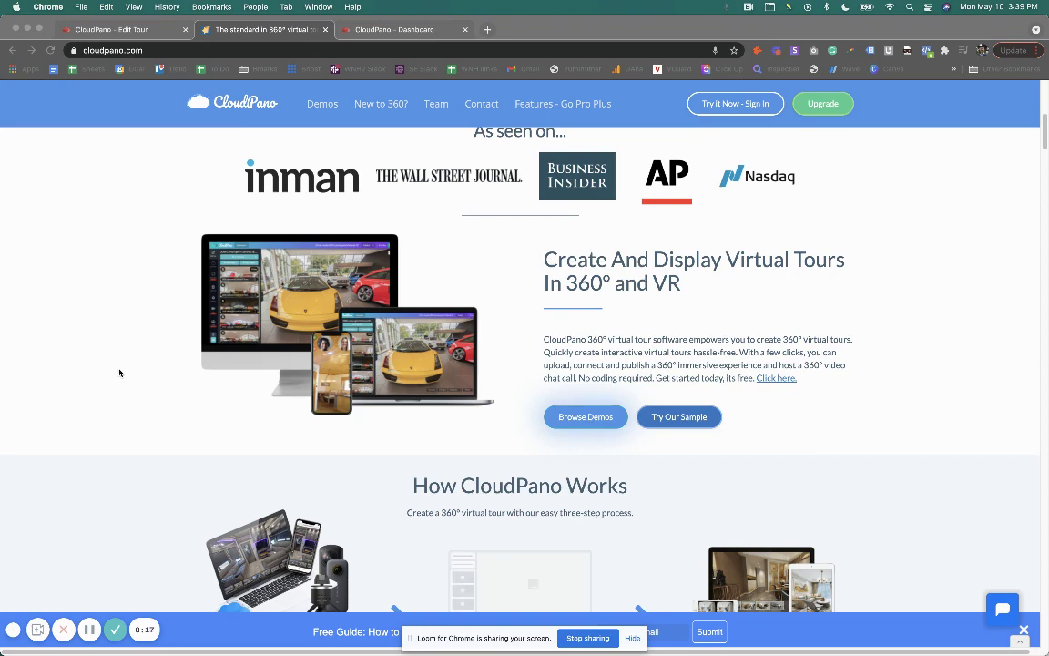
scroll(127, 364, down, 5)
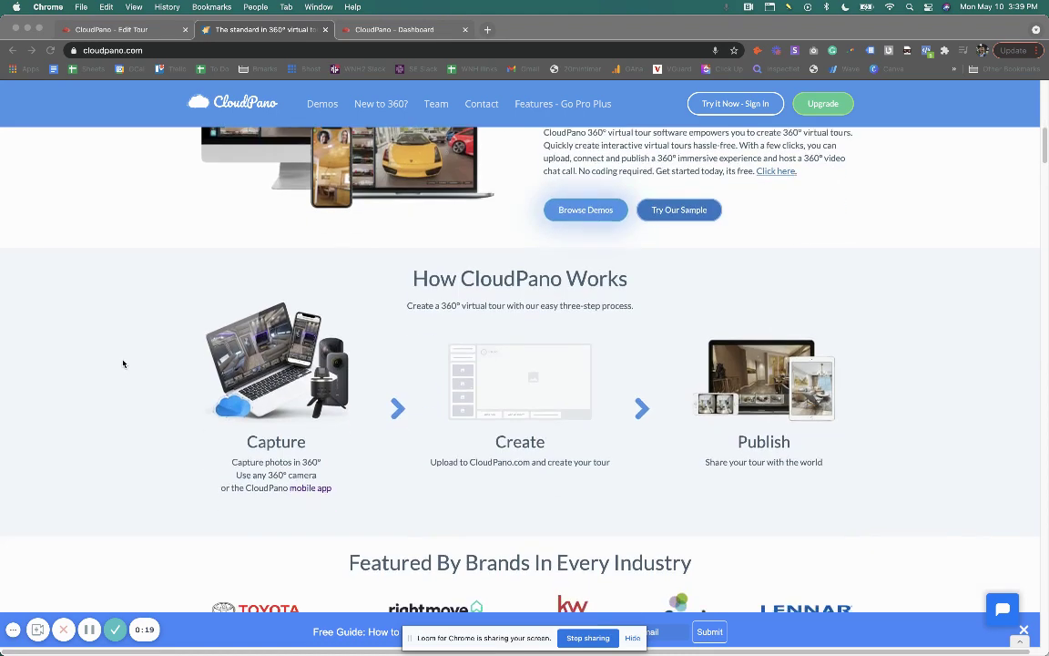
scroll(126, 362, down, 5)
scroll(126, 360, down, 4)
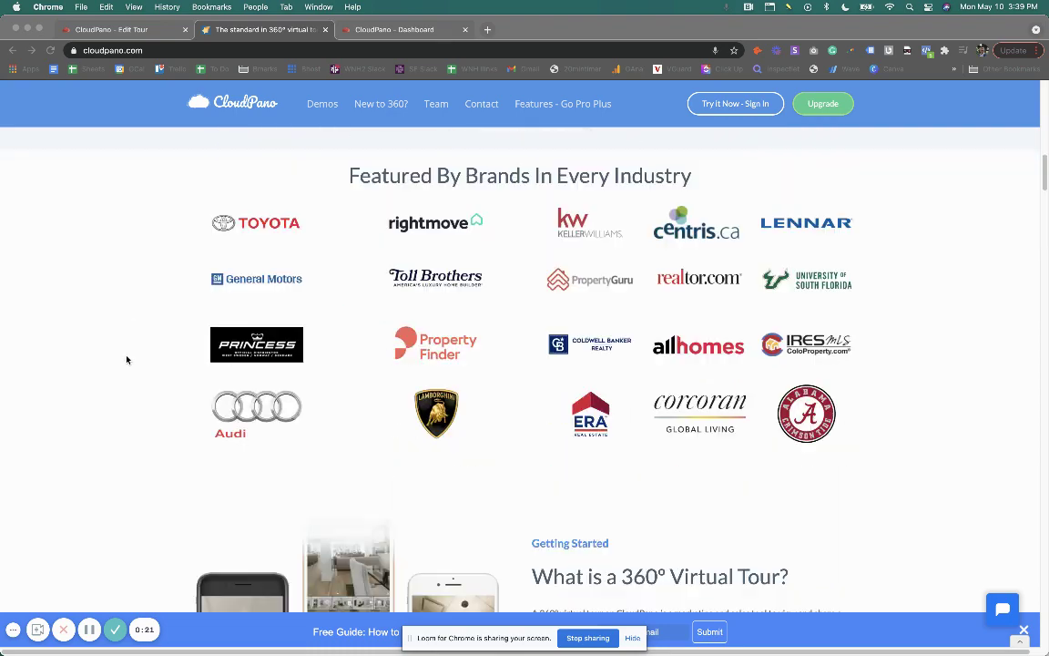
scroll(128, 361, down, 20)
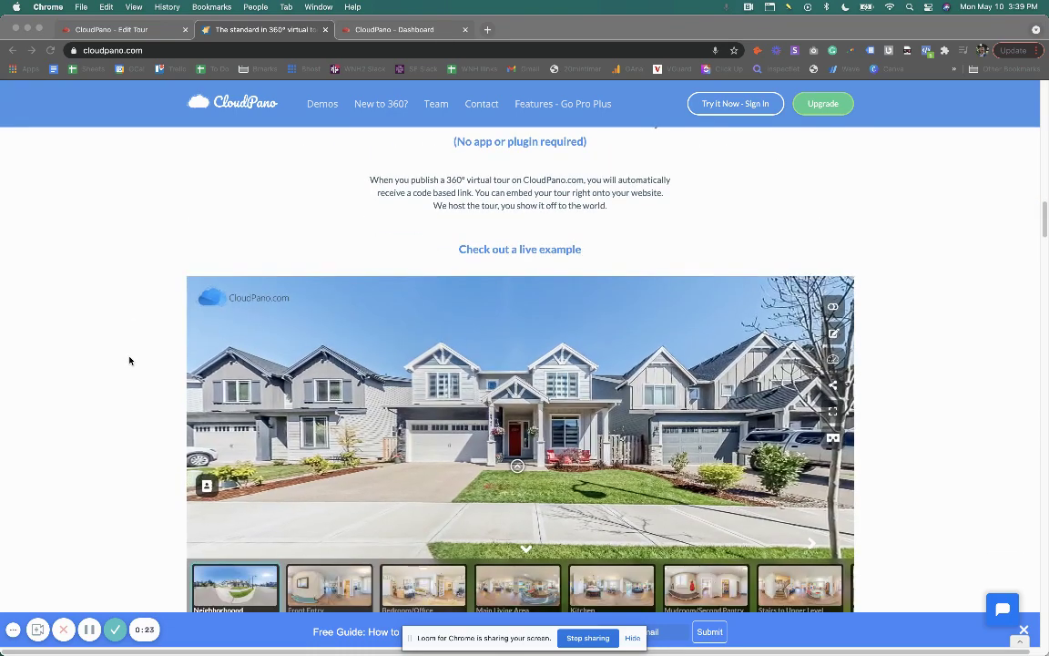
scroll(128, 358, up, 5)
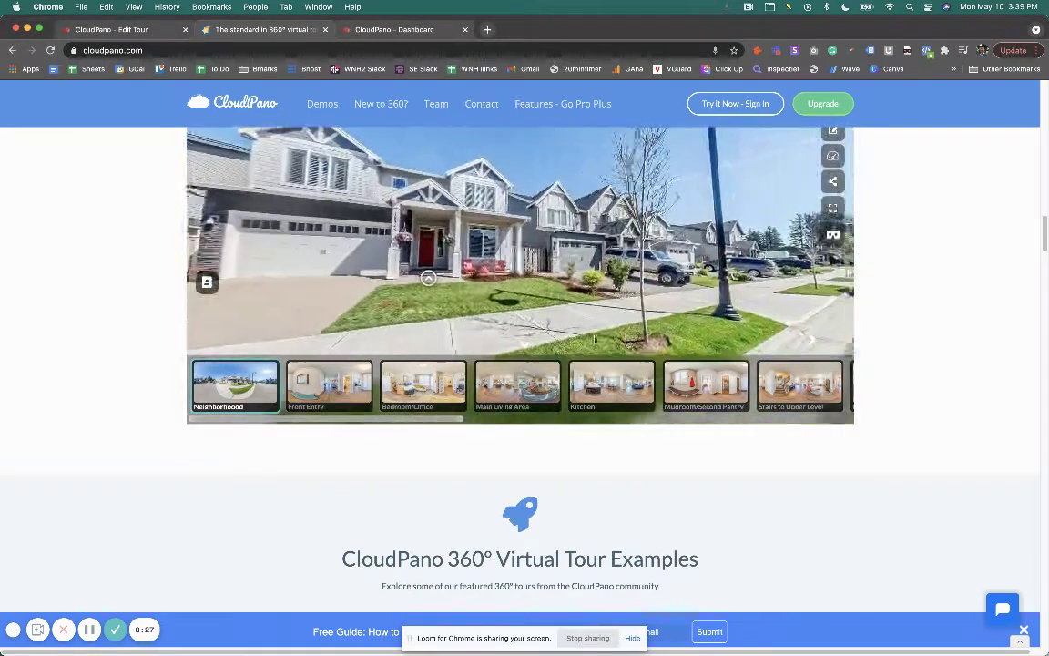
scroll(793, 452, down, 3)
scroll(792, 452, down, 20)
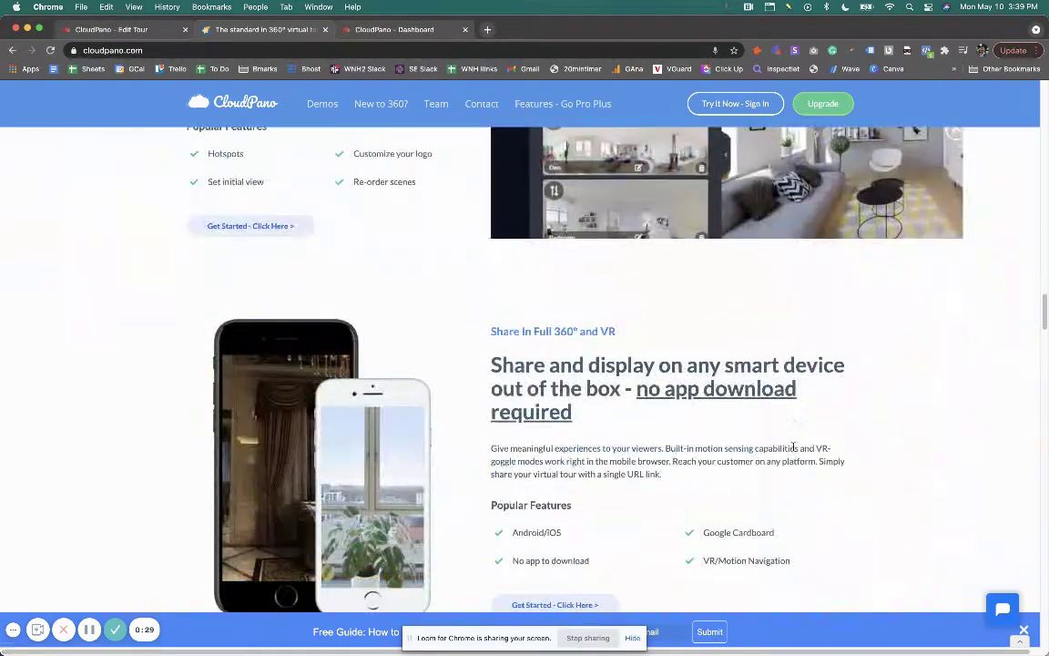
scroll(794, 450, down, 13)
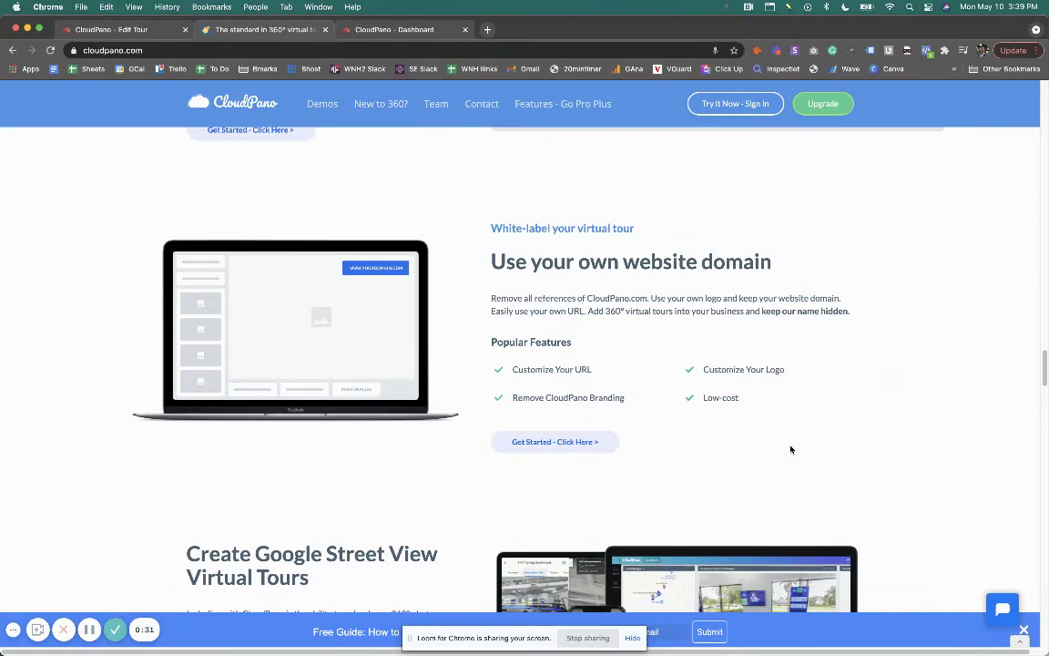
scroll(789, 448, down, 4)
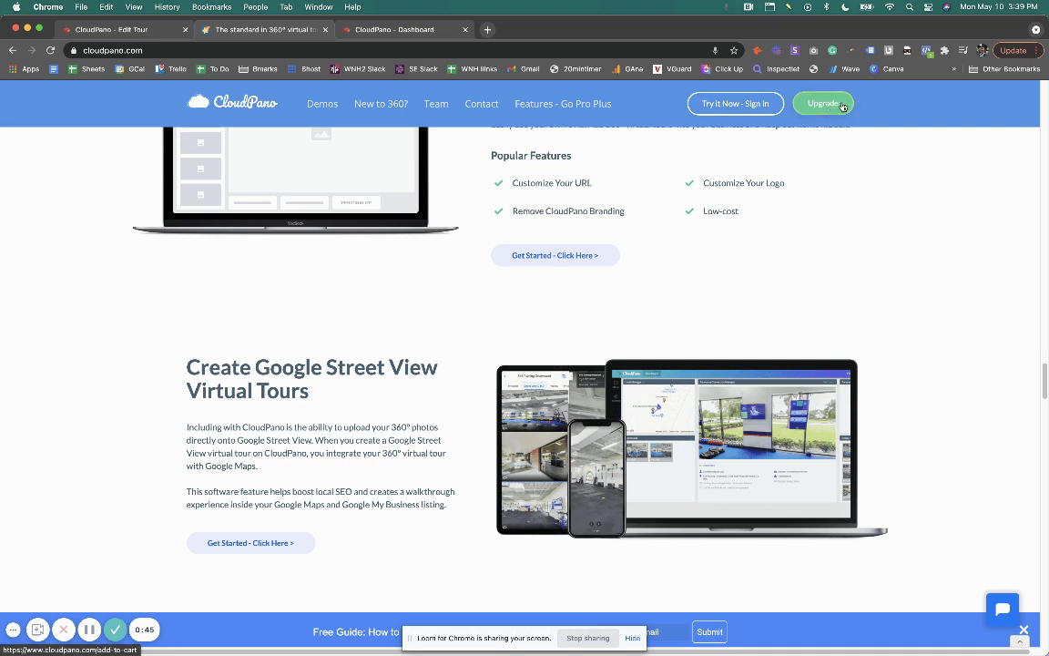
Step: Switch to the Clone of Chevy Tahoe Example tour and open its Google Street View editor
click(744, 102)
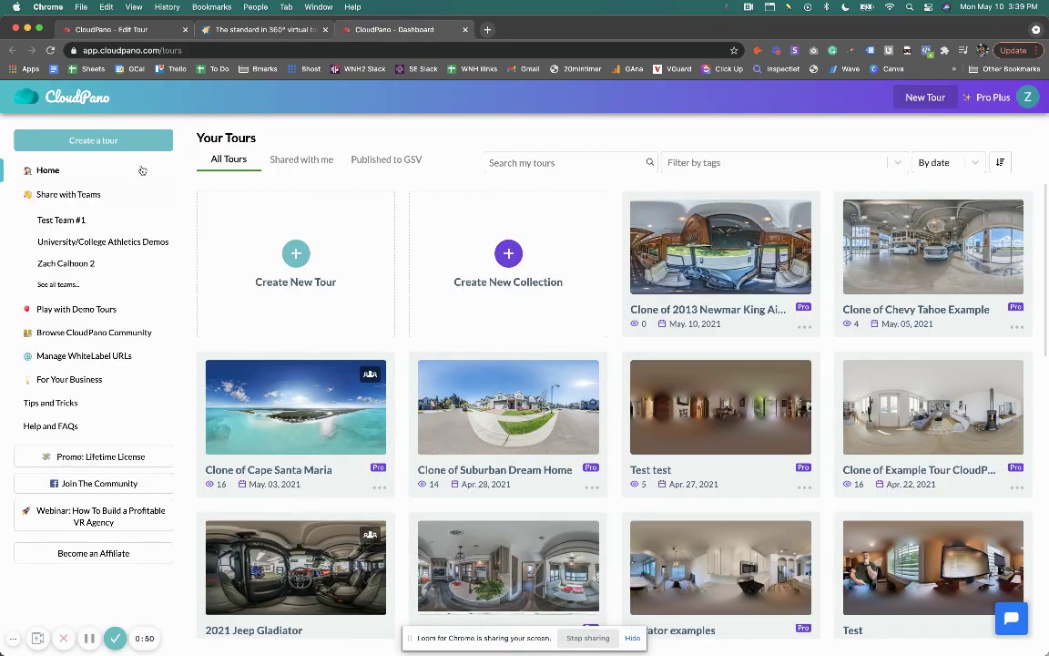
click(148, 32)
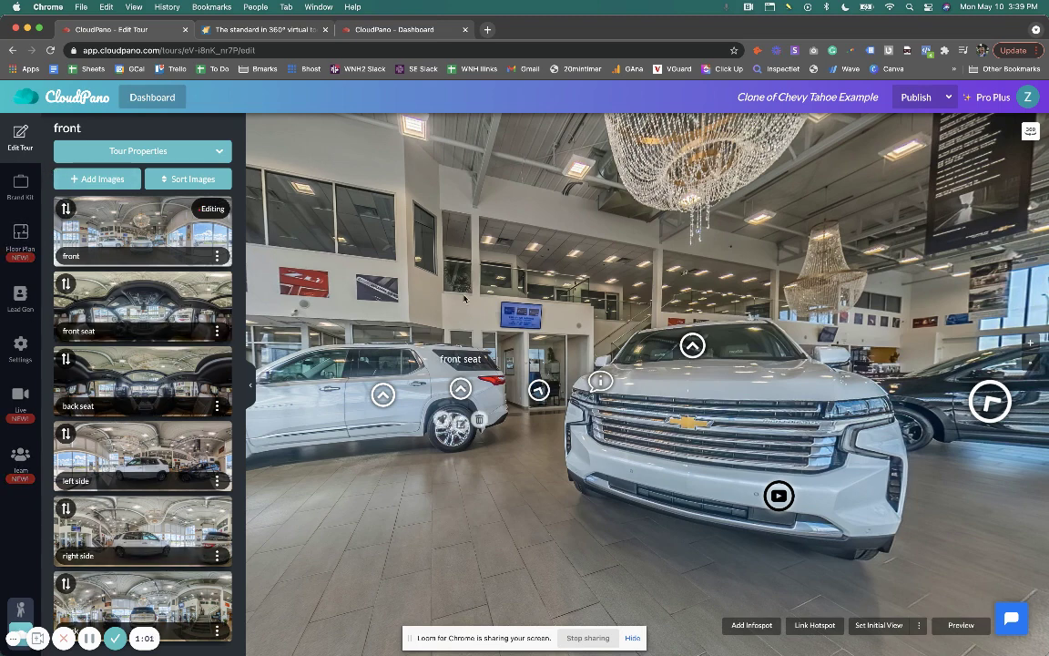
drag(445, 301, 472, 298)
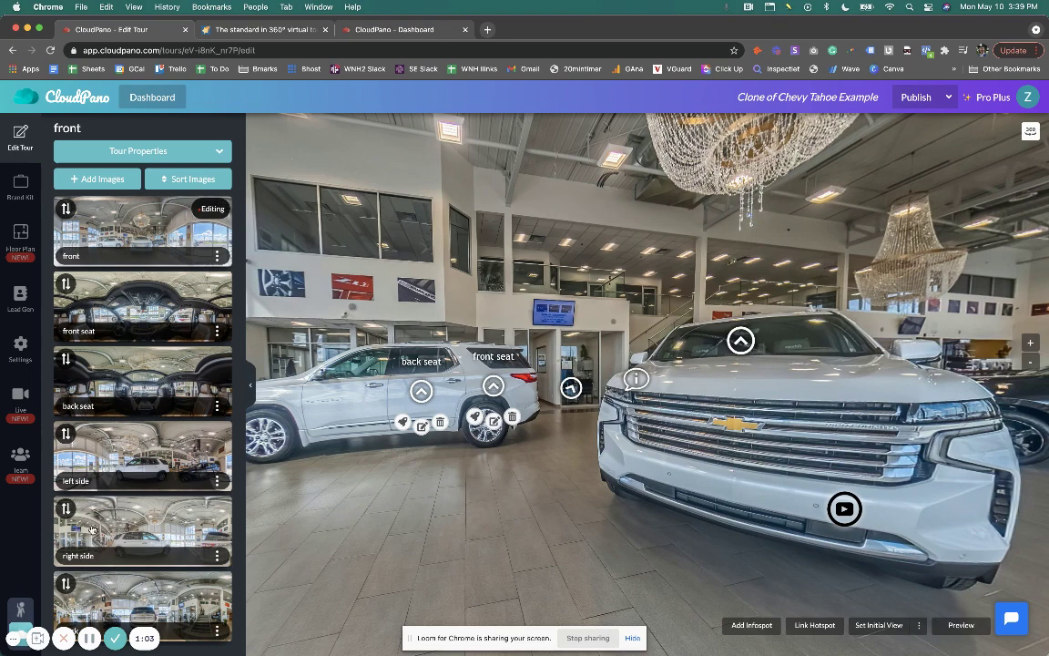
click(23, 612)
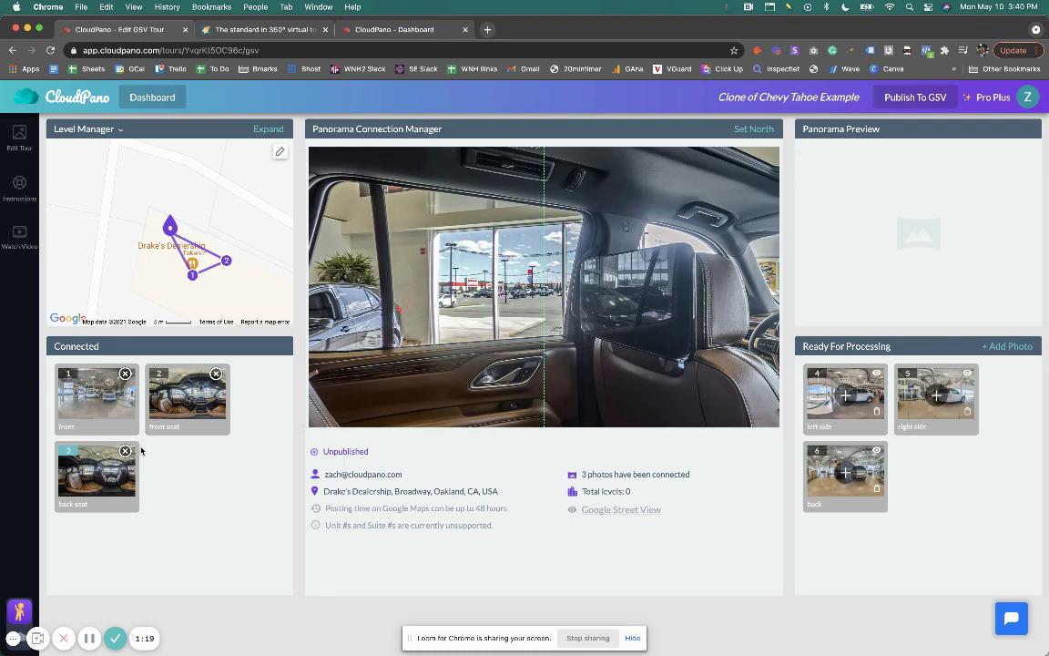
Step: Connect the left side photo to the Street View tour and set its north point toward the showroom windows beside the car
click(846, 395)
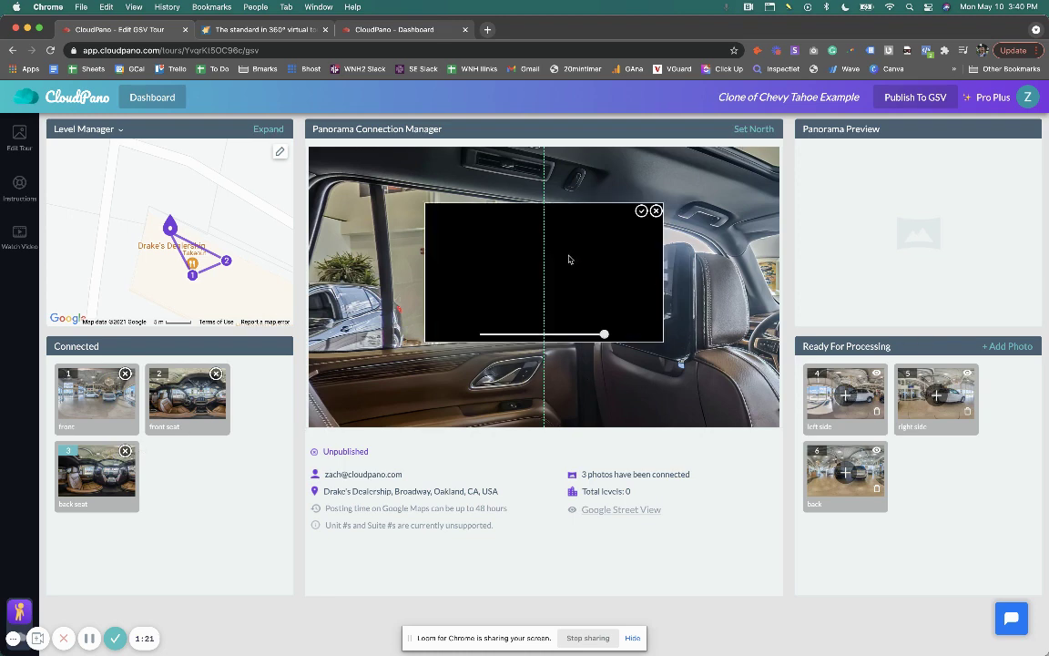
click(641, 212)
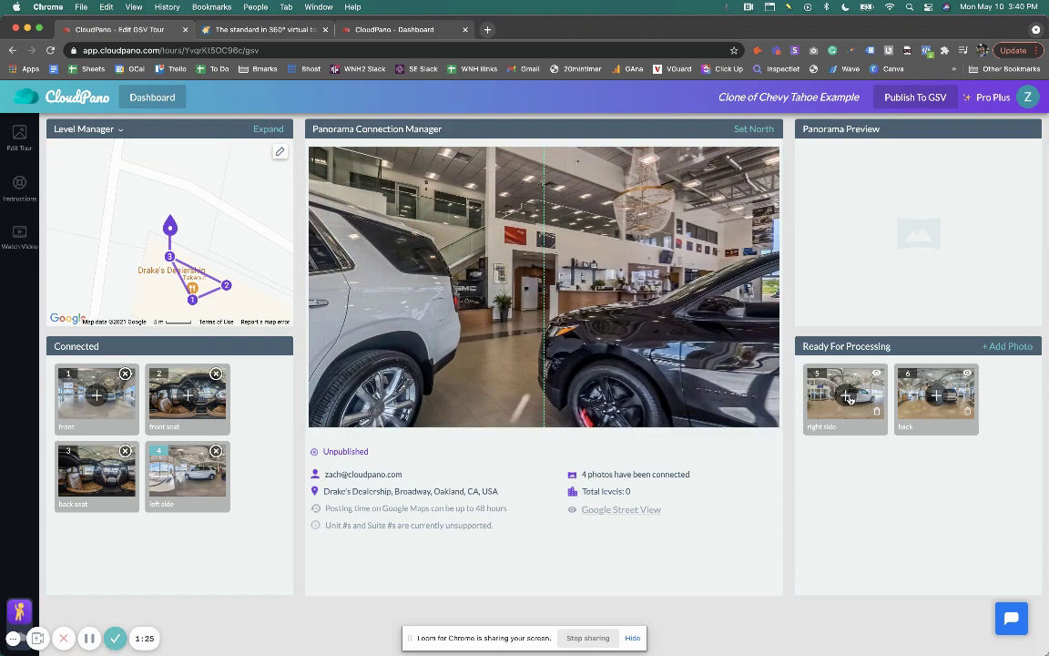
click(848, 395)
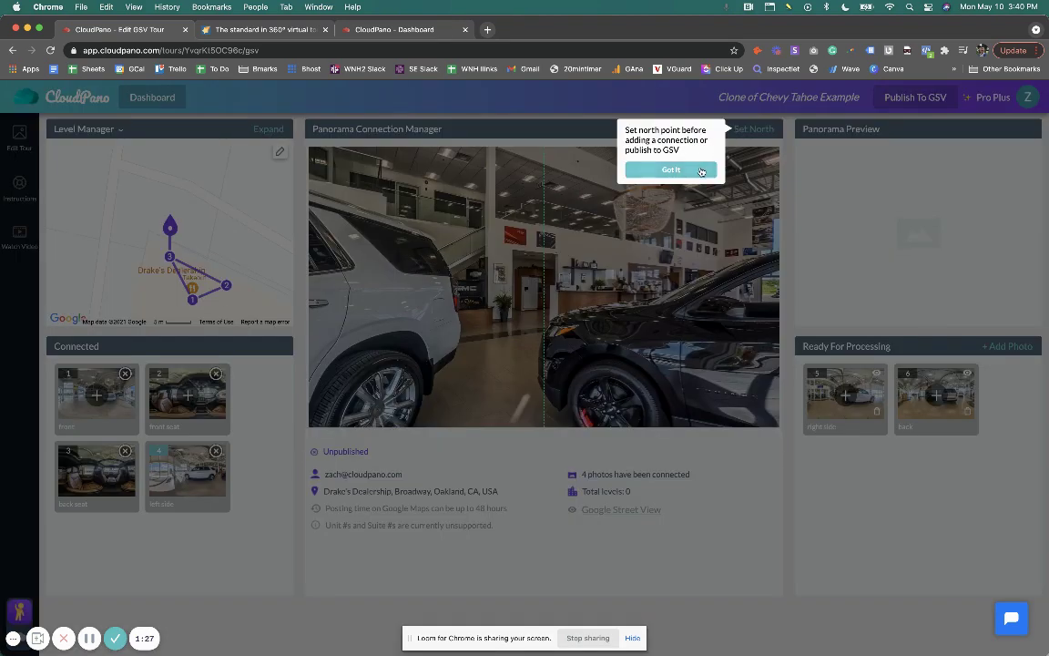
click(701, 172)
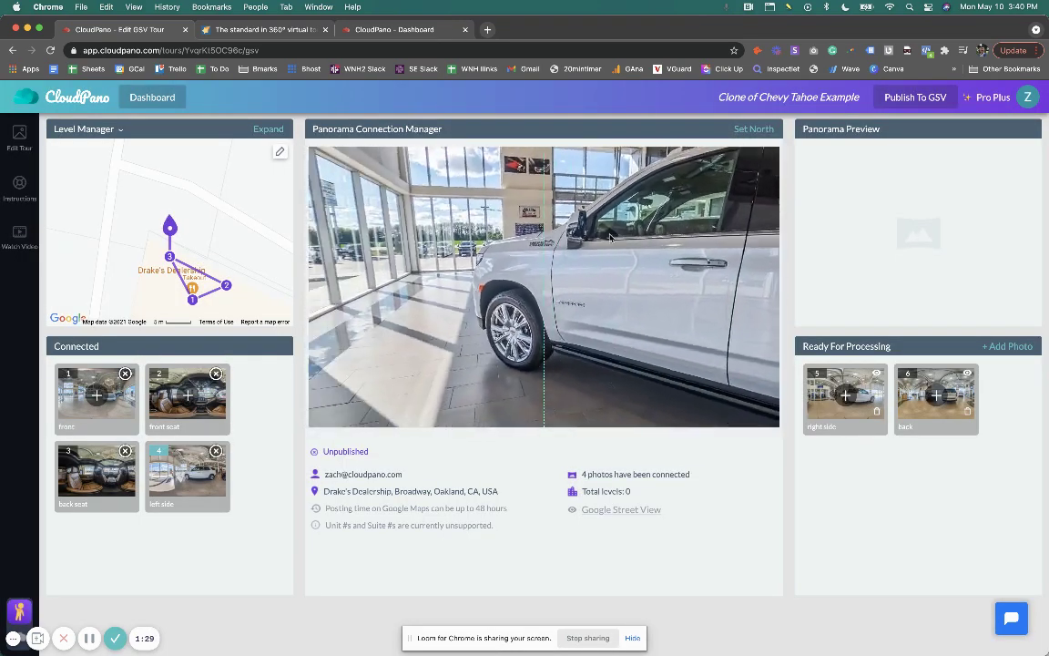
drag(610, 237, 638, 244)
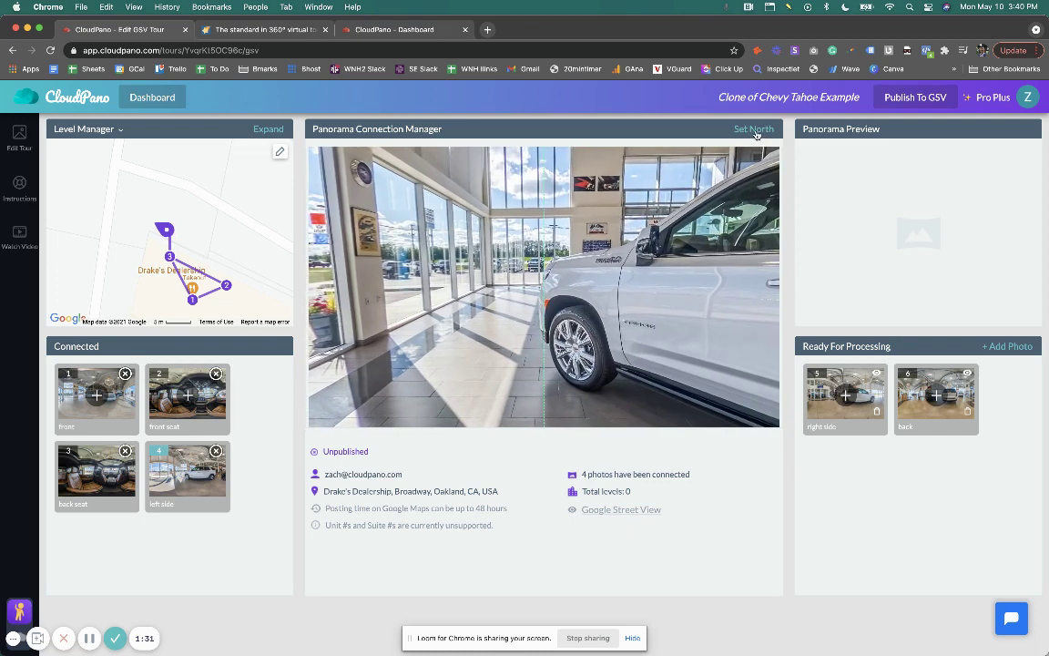
click(754, 130)
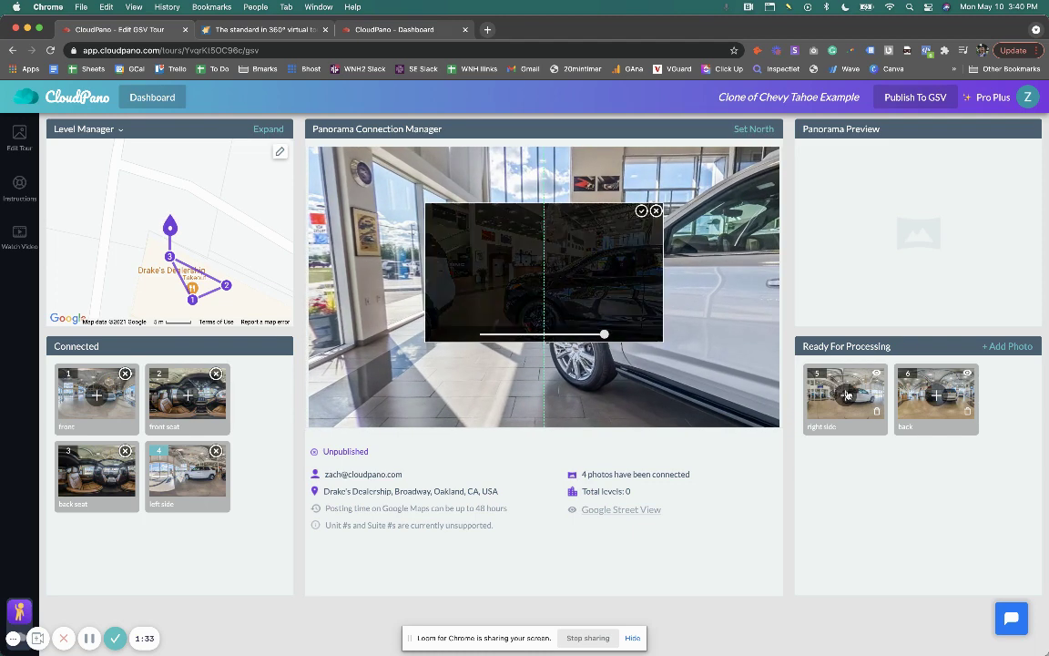
Step: Connect the right side photo to the tour and set its north point to match the left side photo's direction
click(641, 211)
click(845, 395)
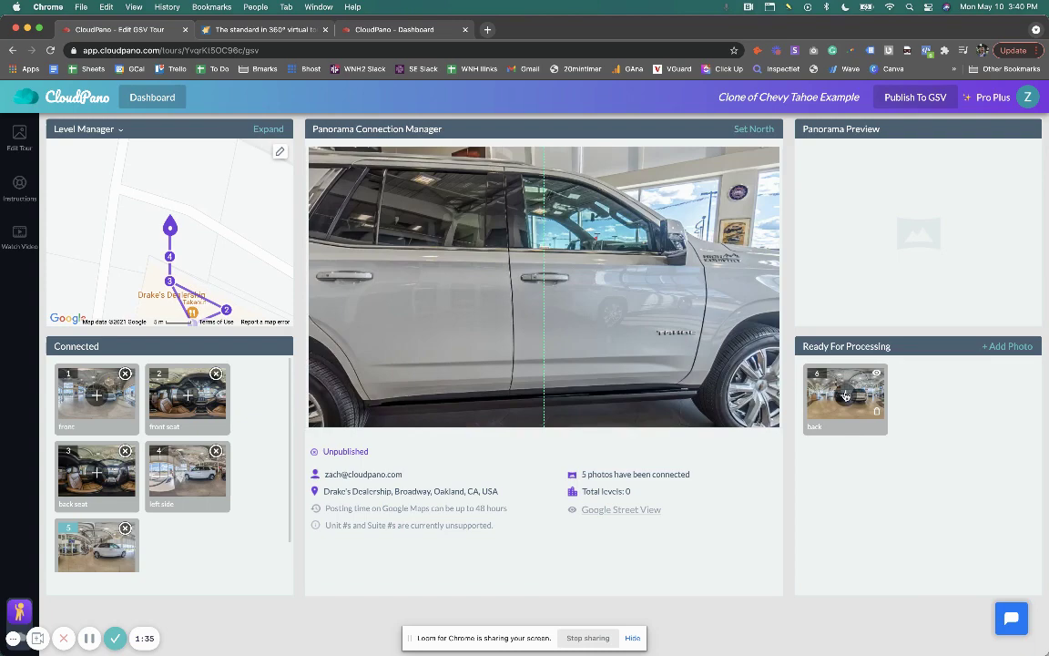
click(670, 170)
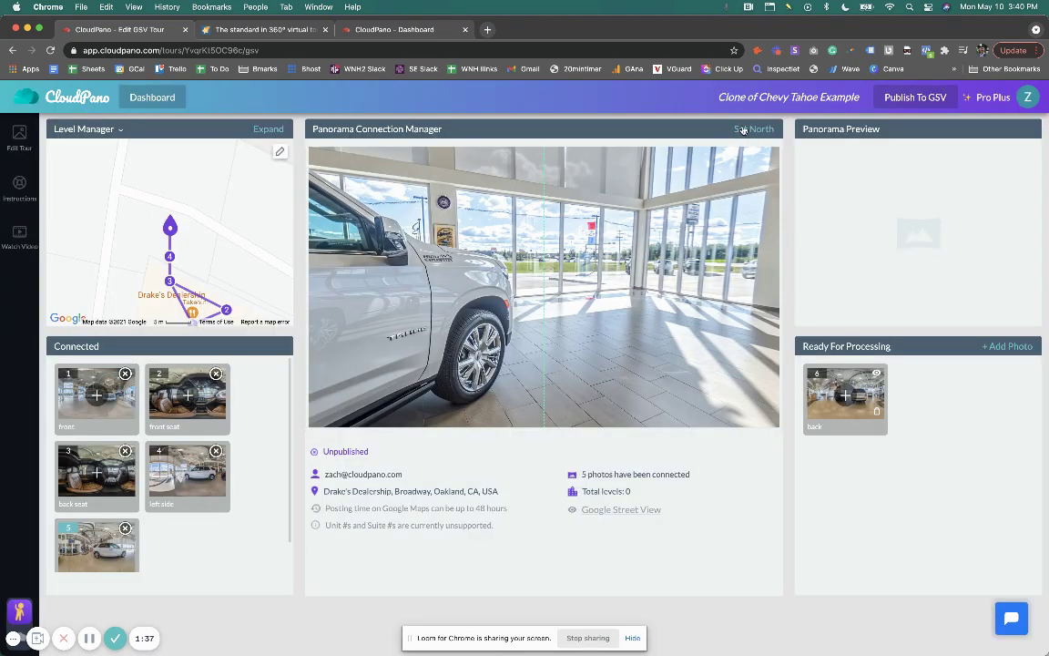
drag(679, 247, 613, 243)
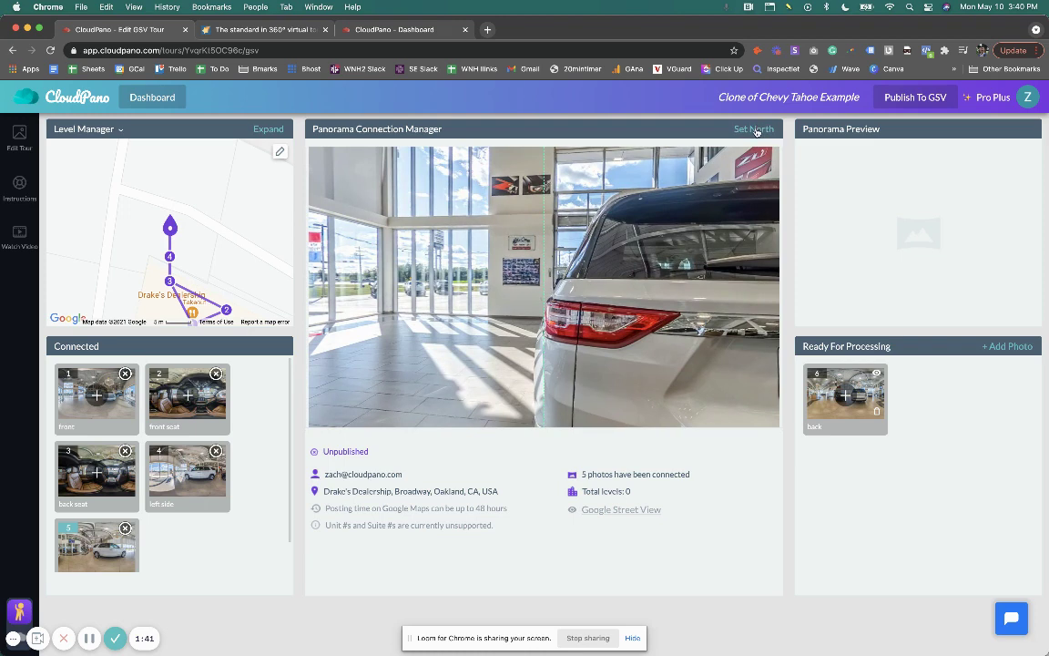
Step: Connect the remaining back photo to the tour and set its north point
click(848, 402)
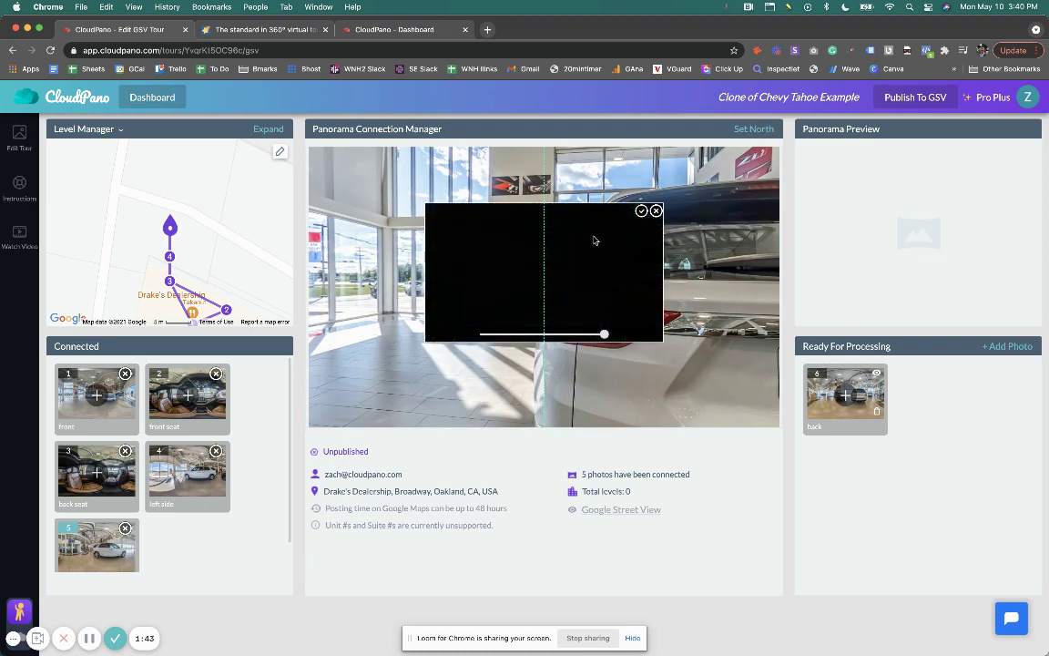
click(643, 214)
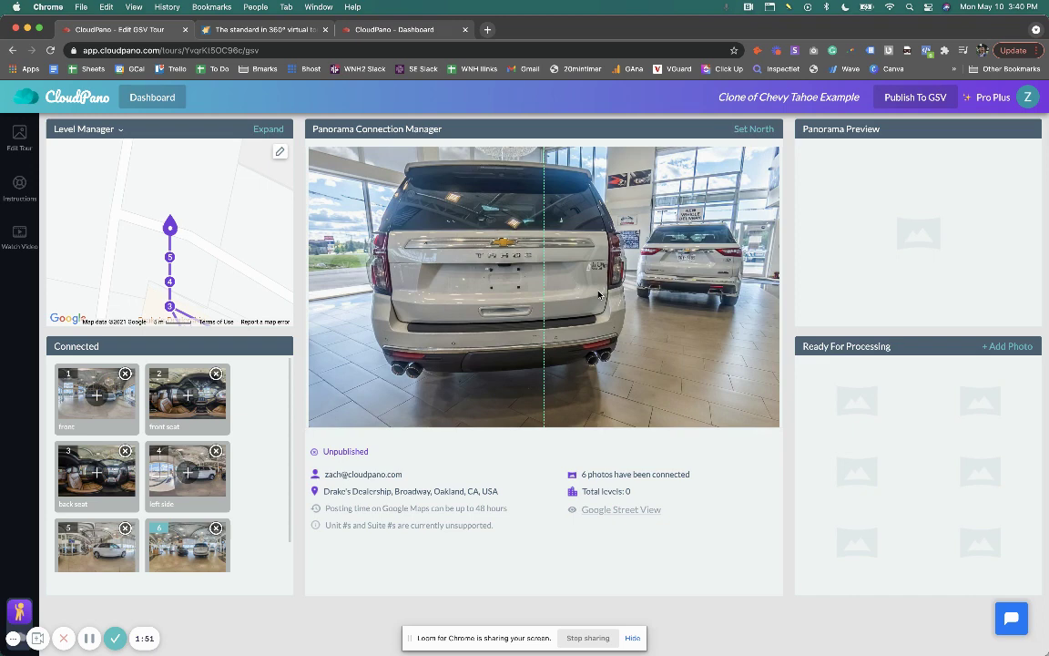
click(747, 133)
Step: Enlarge the level map and move panorama markers 1 and 2 further southeast within the building
click(263, 131)
drag(293, 311, 303, 260)
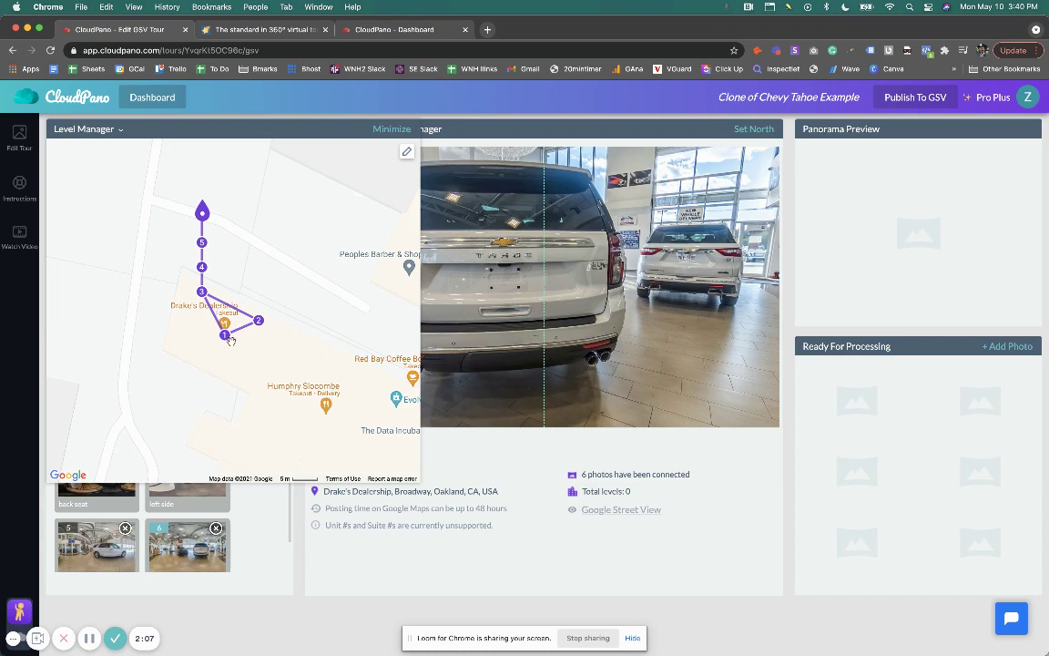
drag(226, 344, 238, 379)
drag(316, 364, 310, 269)
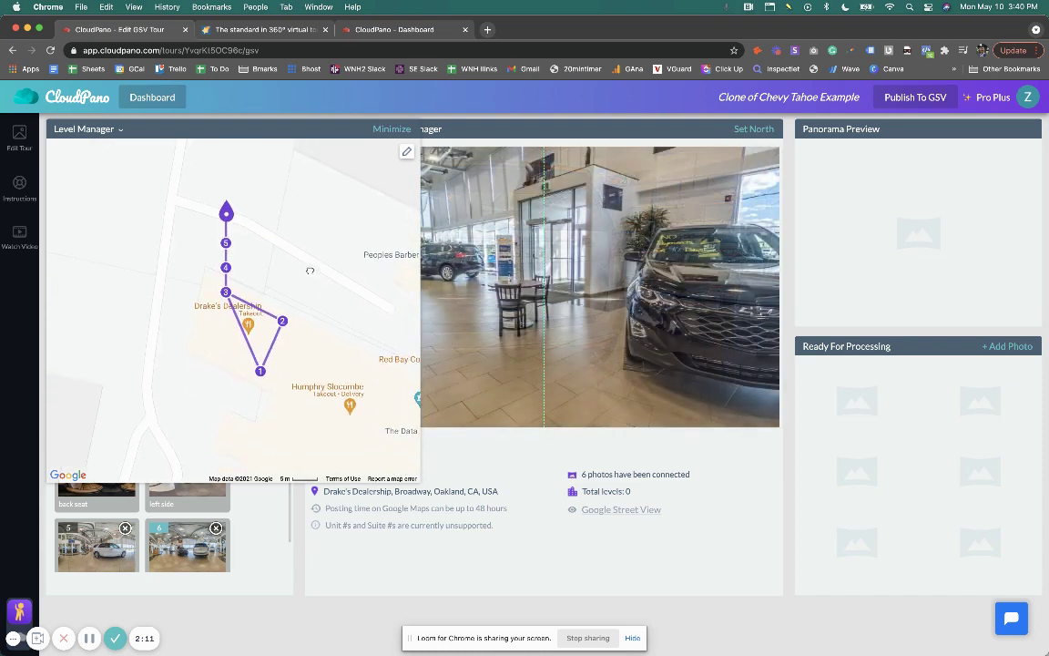
drag(284, 319, 294, 339)
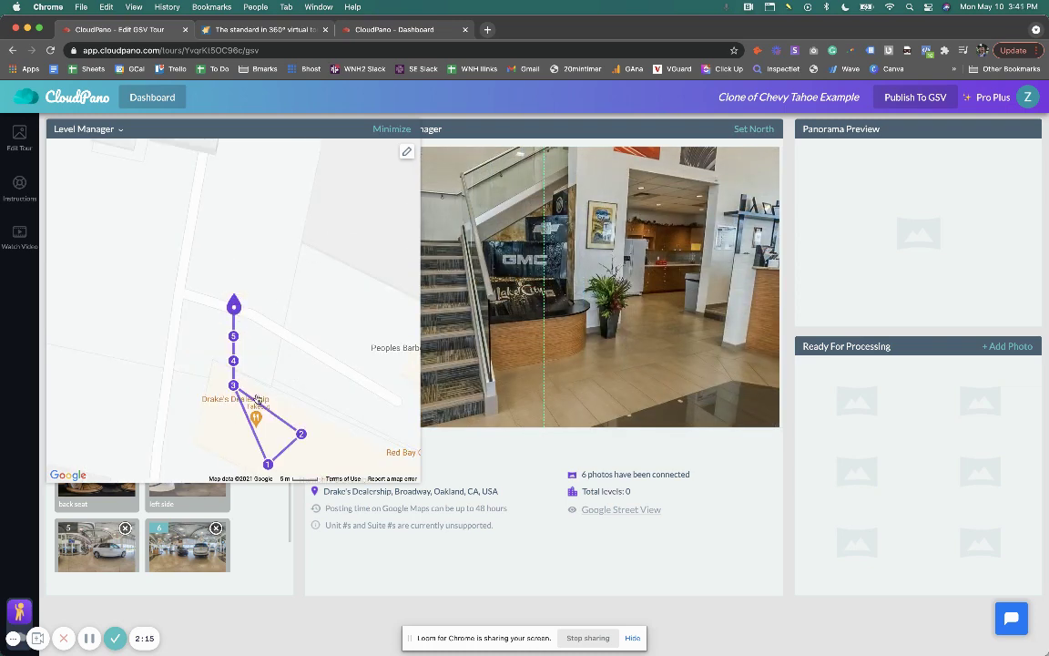
Step: Move markers 3 and 4 to the west side of the Drake's Dealership building, with 5 and 6 in a row east of 4
drag(233, 385, 216, 442)
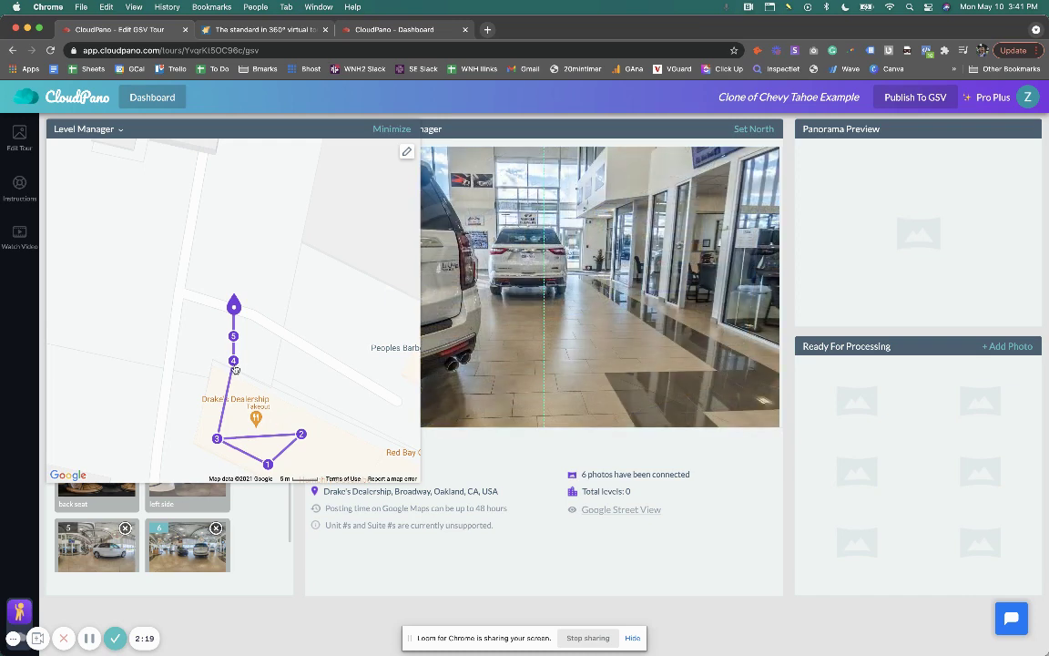
drag(234, 361, 234, 401)
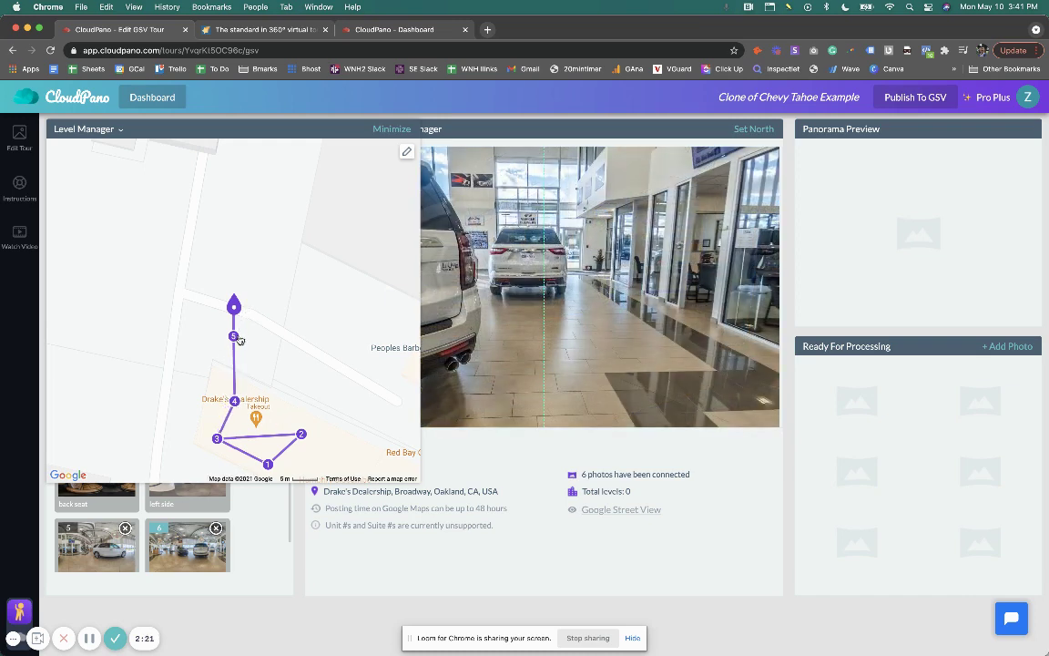
drag(233, 336, 269, 413)
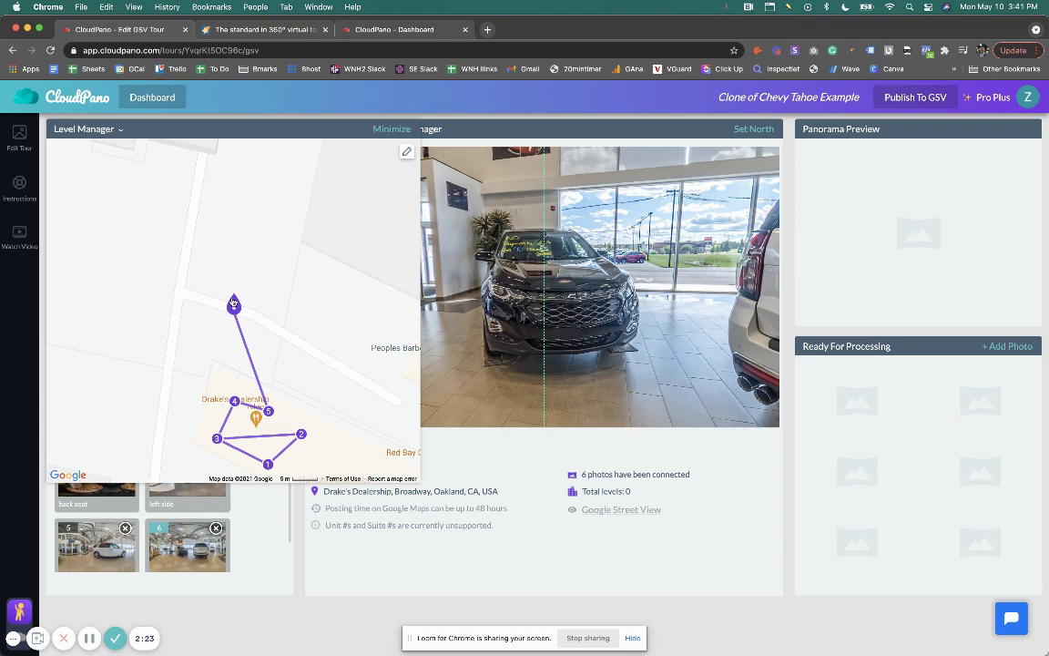
mouse_move(234, 306)
mouse_down()
mouse_move(274, 323)
mouse_move(307, 409)
mouse_up()
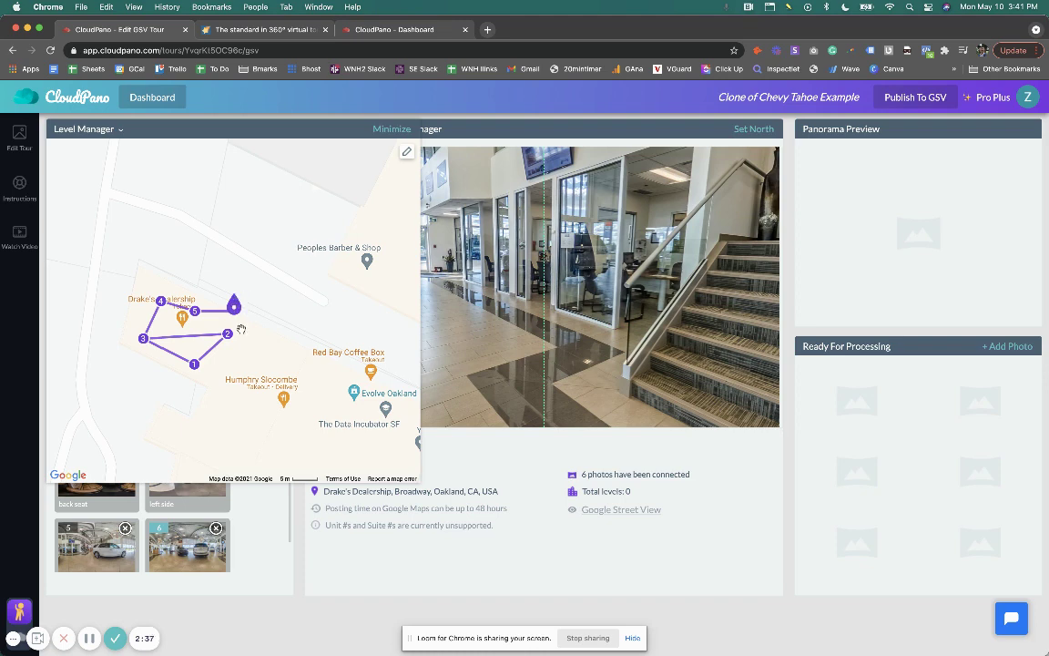
scroll(239, 323, up, 3)
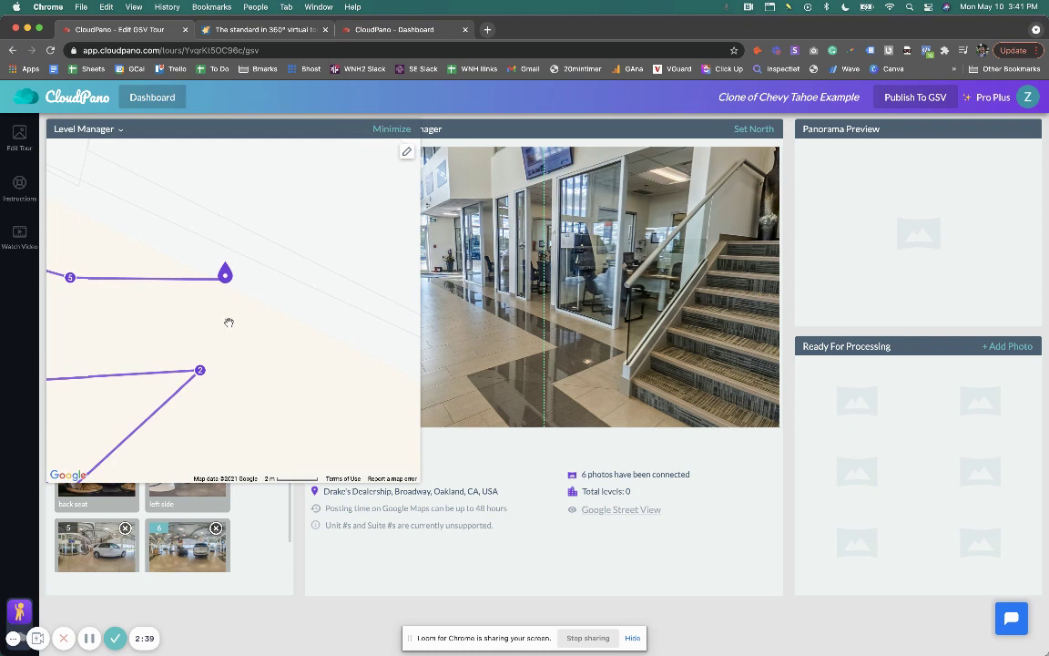
drag(286, 349, 369, 368)
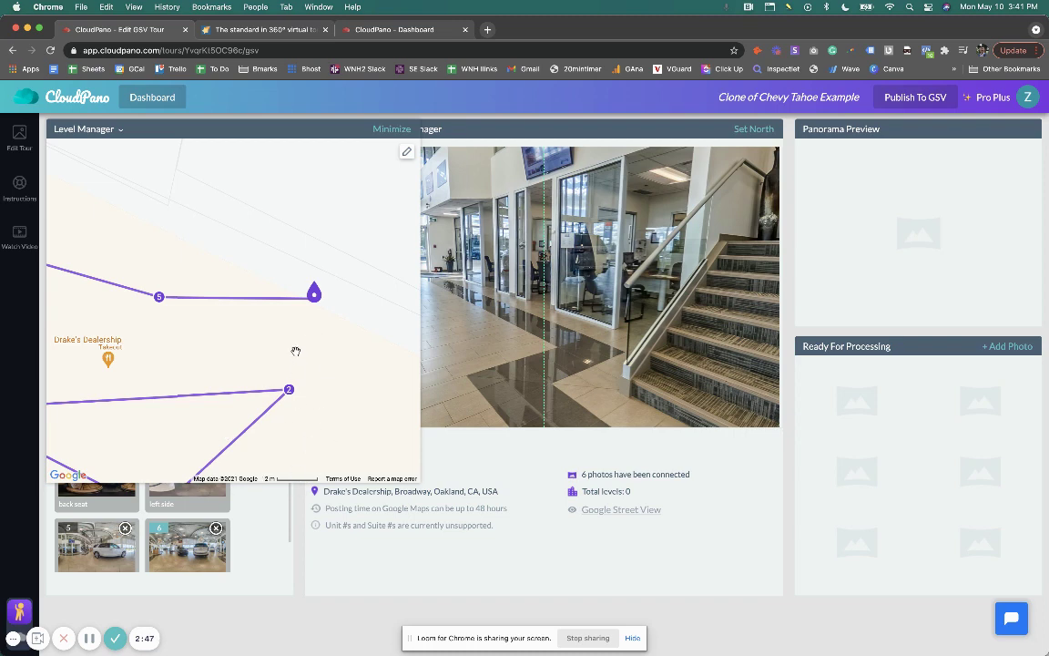
scroll(295, 346, down, 2)
scroll(295, 344, down, 2)
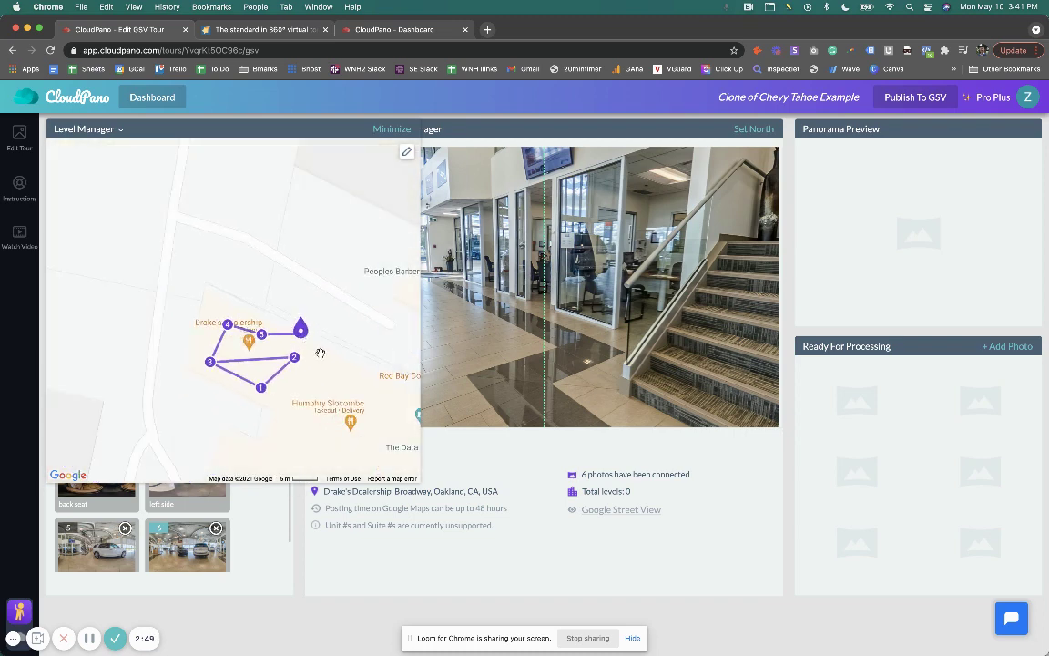
mouse_move(338, 348)
mouse_down()
mouse_move(322, 334)
mouse_move(336, 346)
mouse_up()
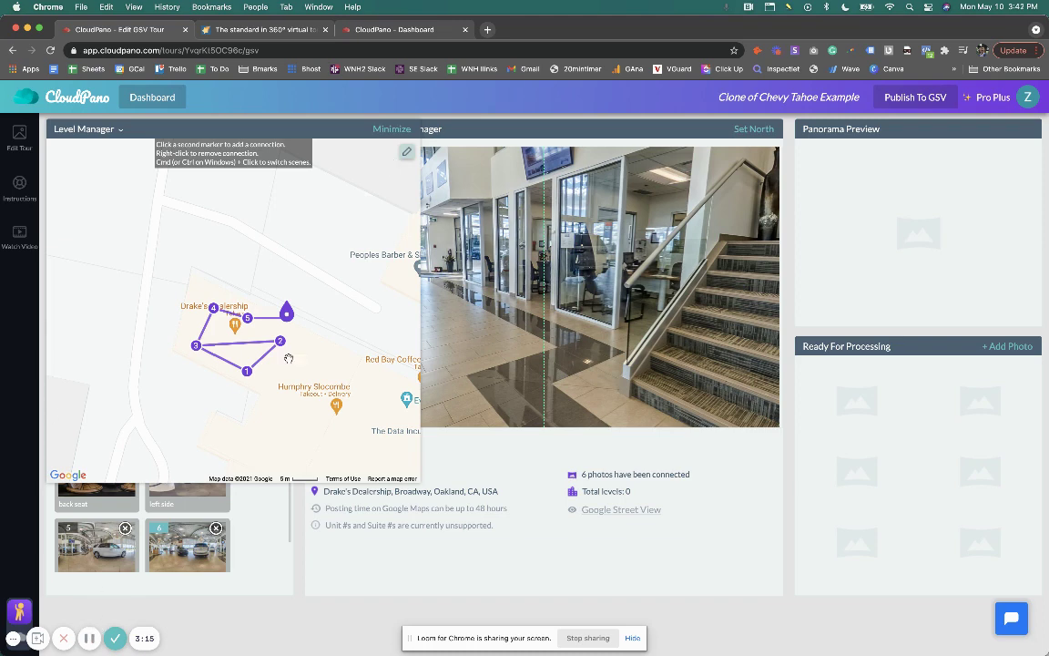
Step: Connect panorama 6 to marker 2 and shift marker 6 slightly west on the map
click(288, 317)
click(287, 311)
click(286, 315)
click(281, 343)
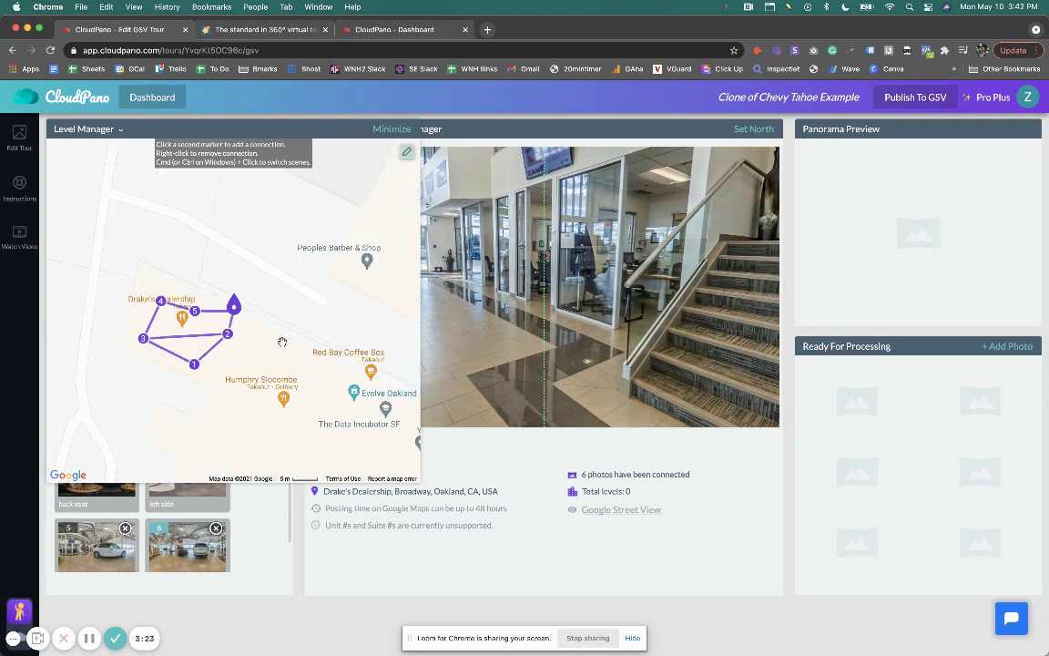
drag(227, 310, 218, 313)
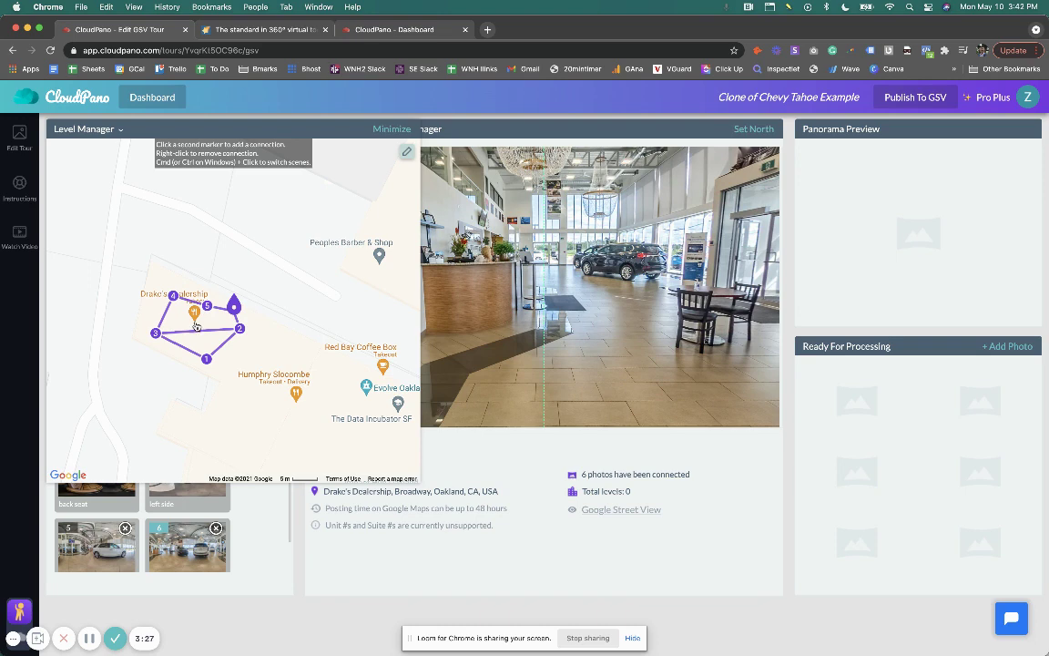
Step: Connect panorama 6 to markers 1, 3 and 4, and shift marker 5 slightly north
click(233, 313)
click(209, 361)
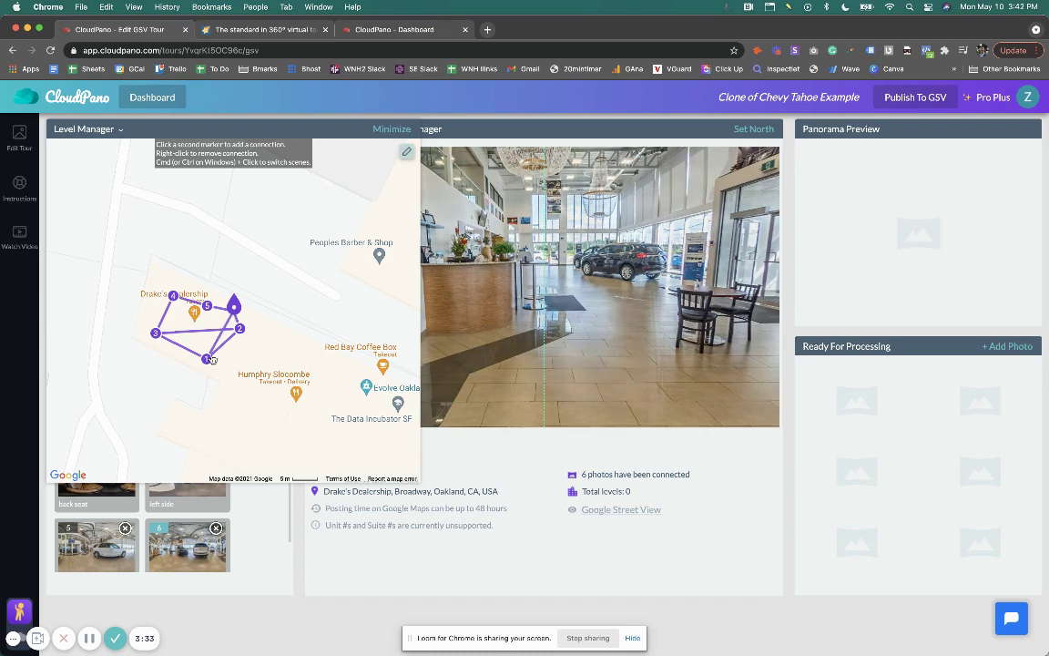
click(156, 334)
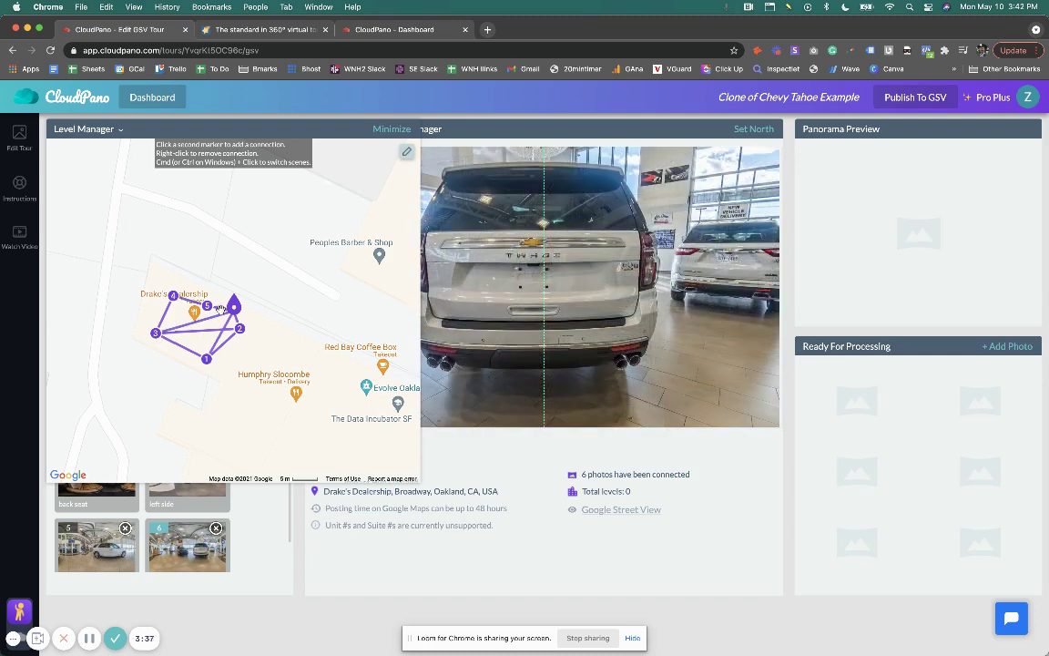
drag(208, 306, 201, 290)
click(174, 297)
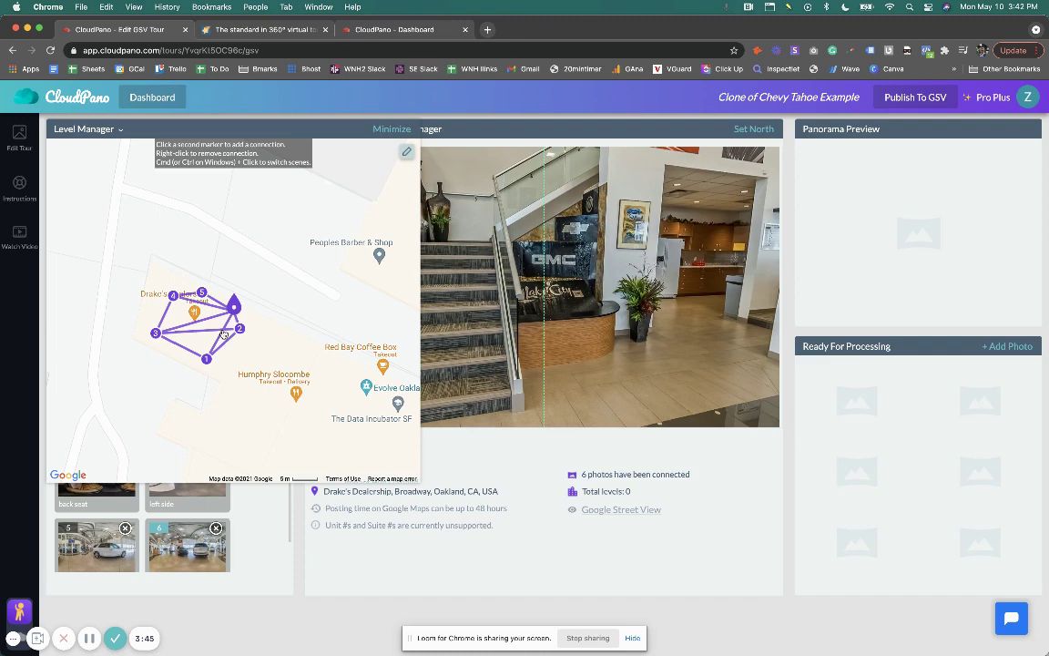
Step: Switch between the numbered panoramas and remove all connections from marker 6
click(208, 361)
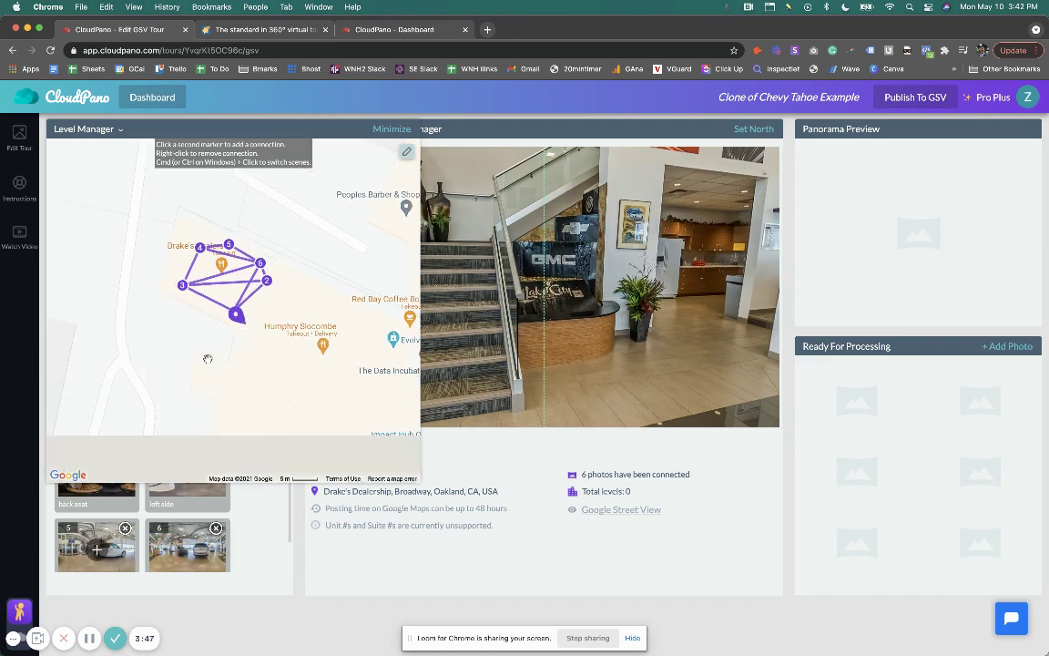
click(260, 264)
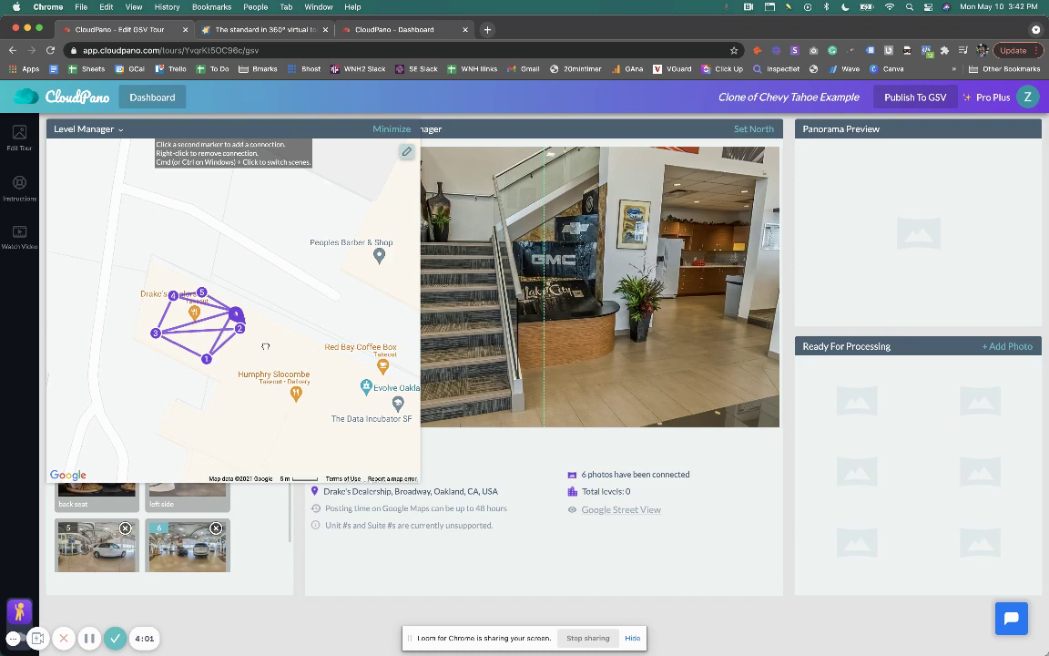
scroll(265, 346, up, 4)
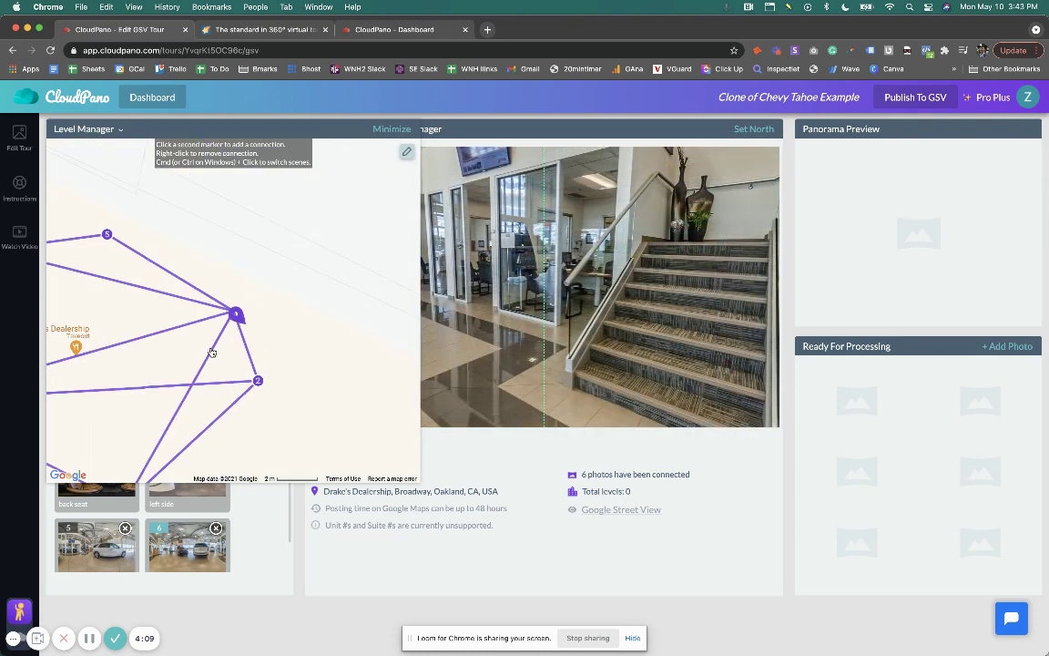
scroll(212, 353, down, 5)
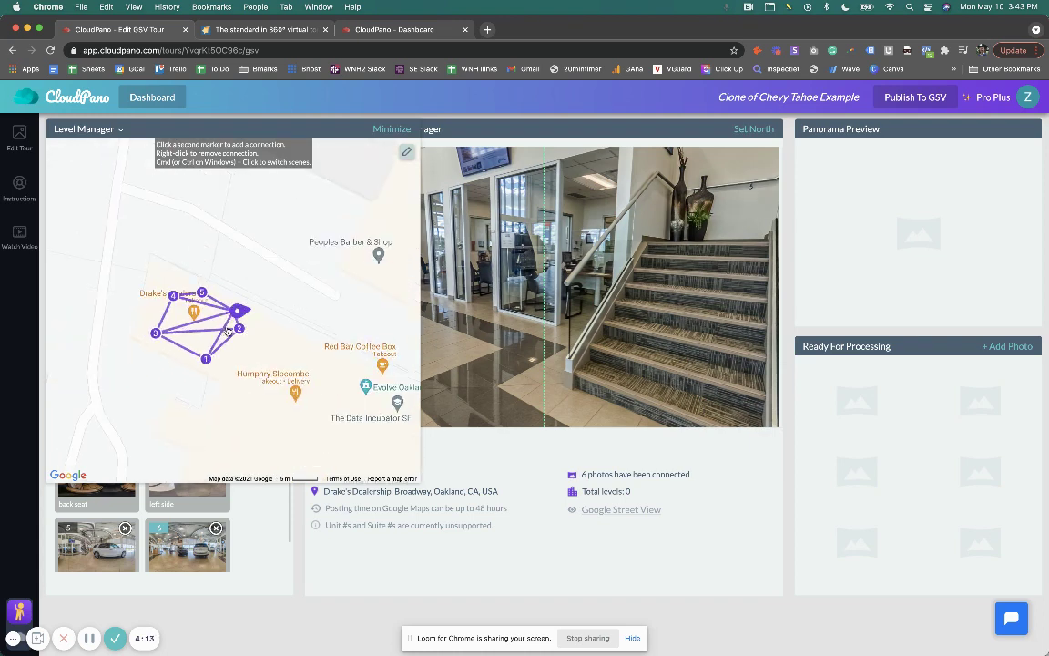
super+click(238, 327)
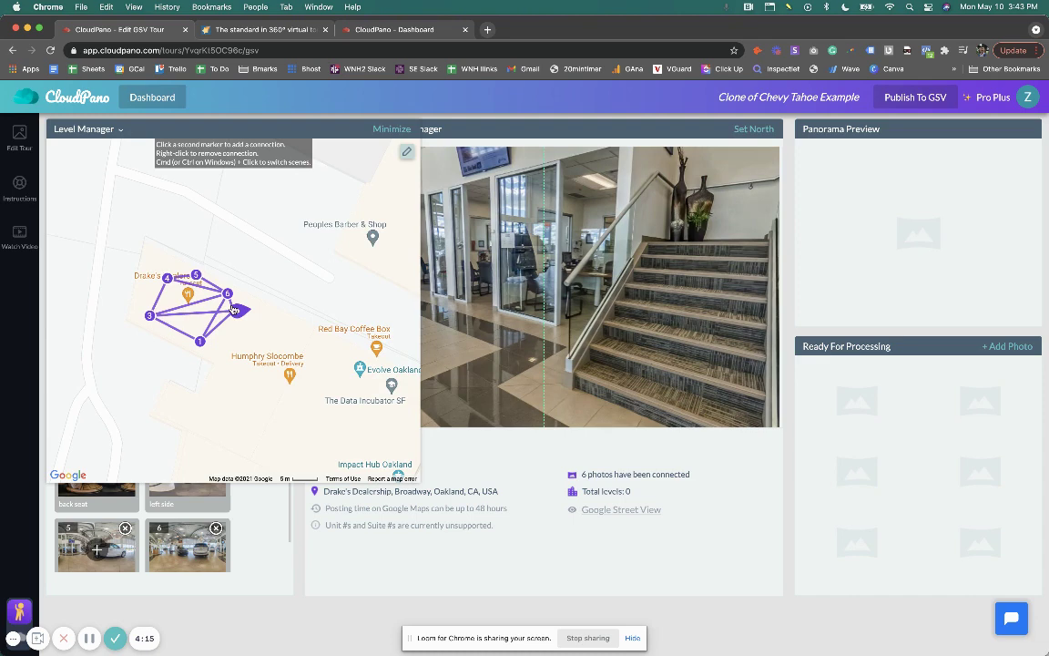
super+click(229, 295)
super+click(226, 331)
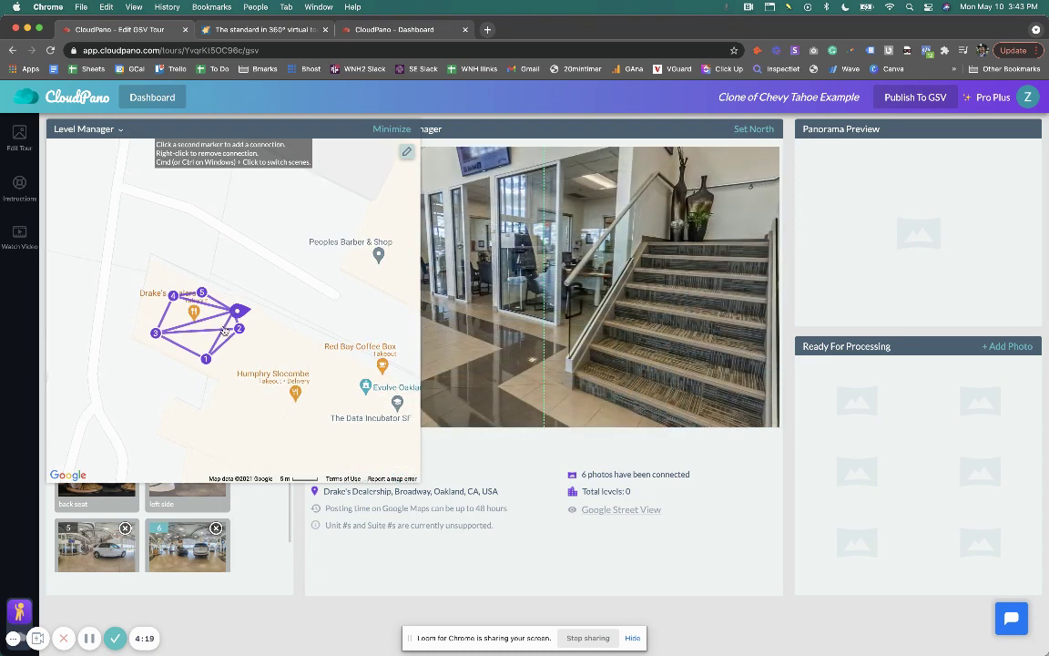
scroll(242, 314, up, 3)
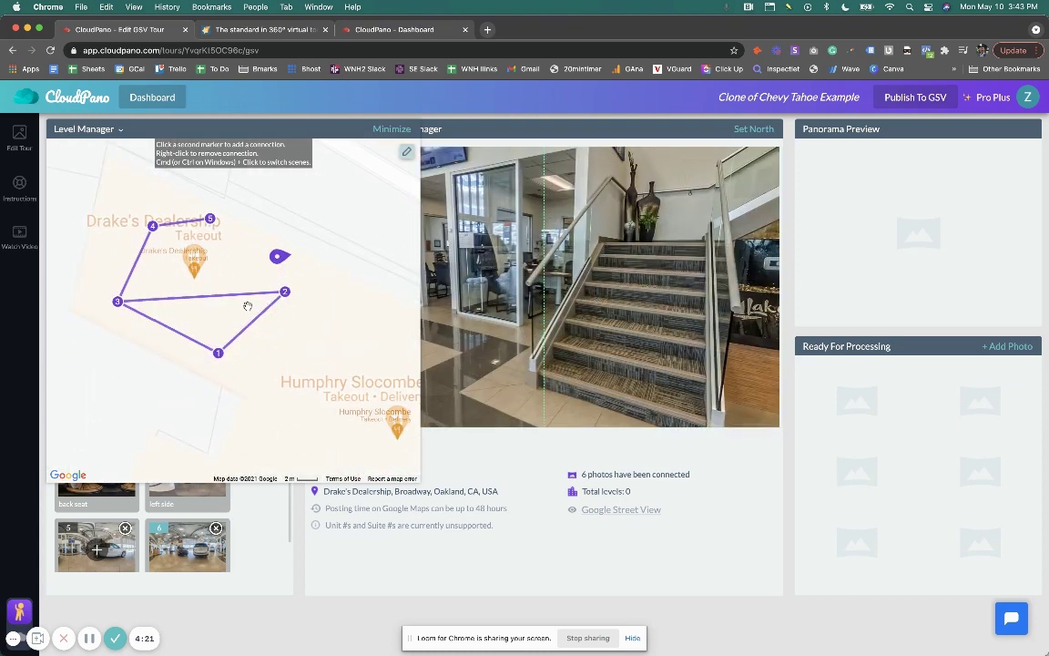
Step: Switch to panorama 5 and connect it to markers 6 and 1, removing and re-adding the connection to 1
drag(220, 228, 223, 254)
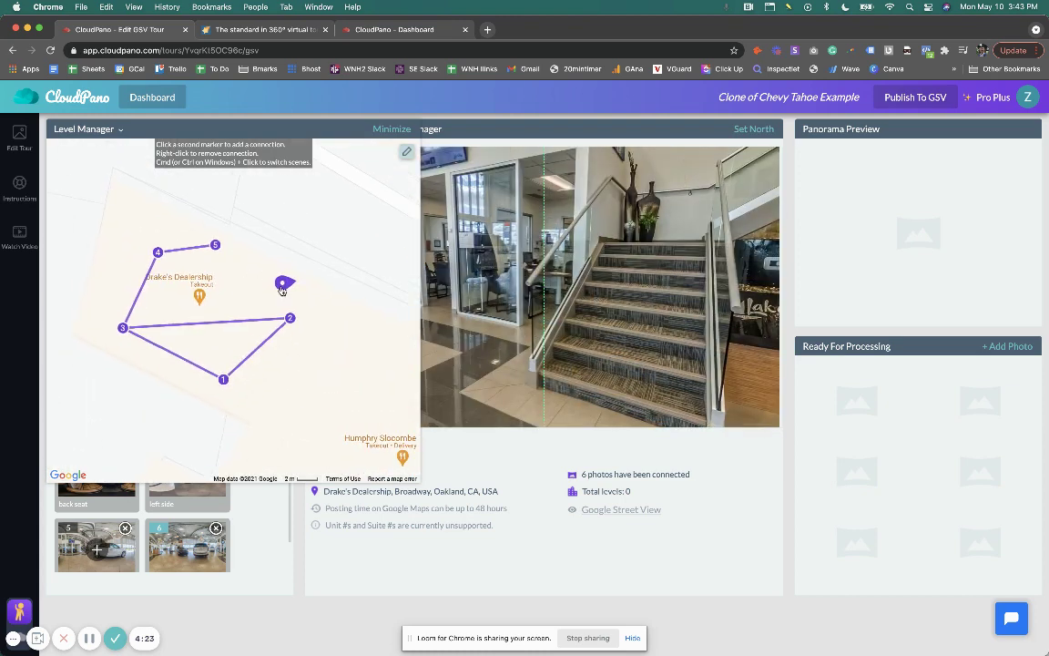
super+click(214, 246)
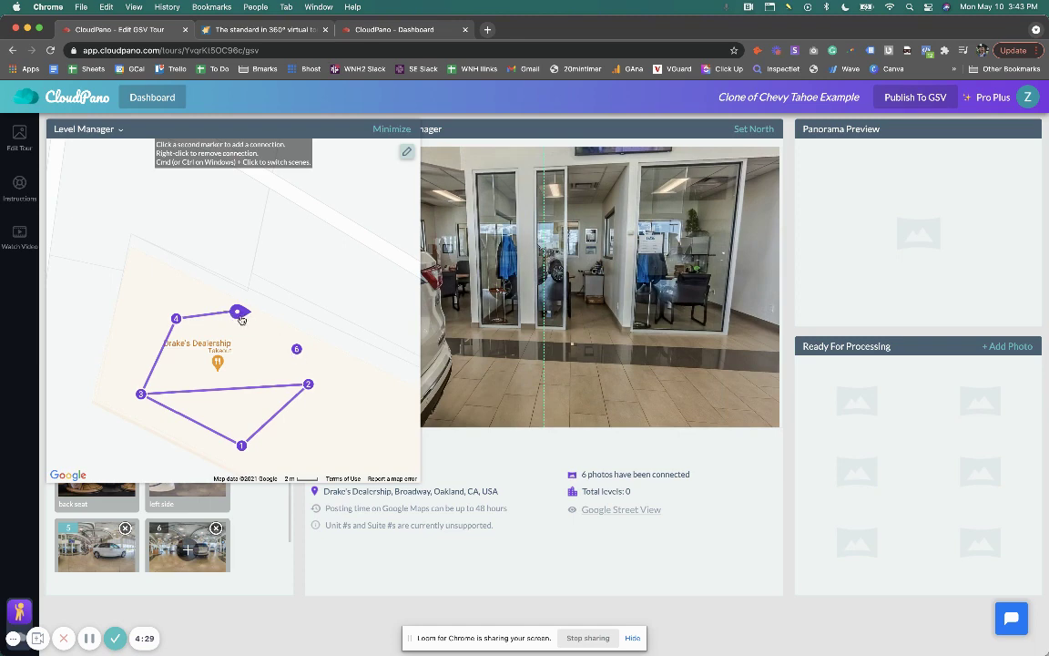
click(298, 353)
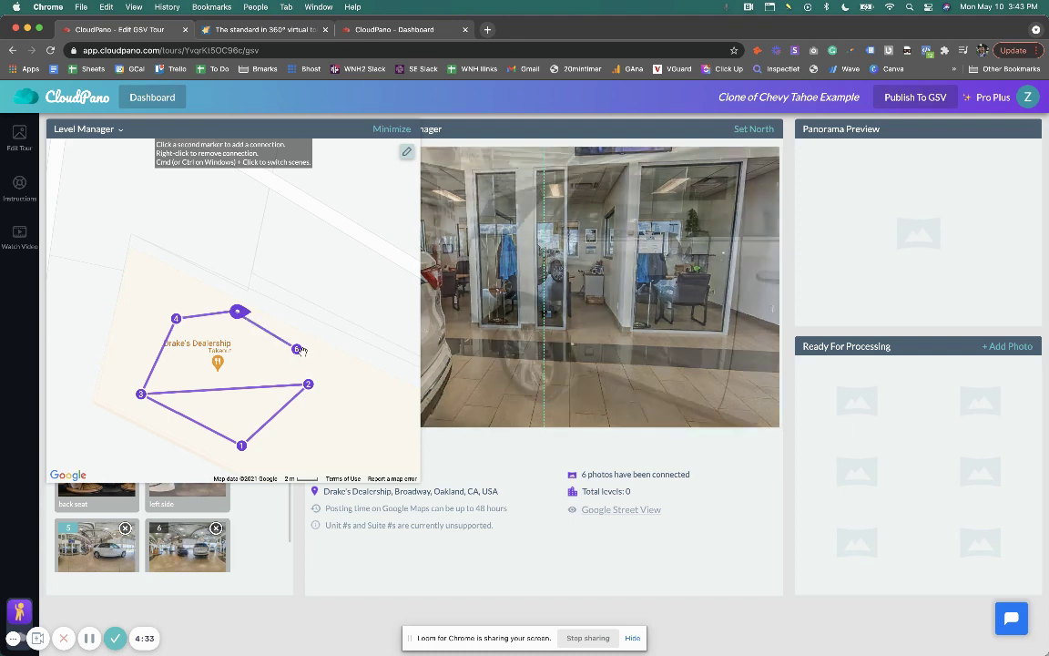
click(241, 447)
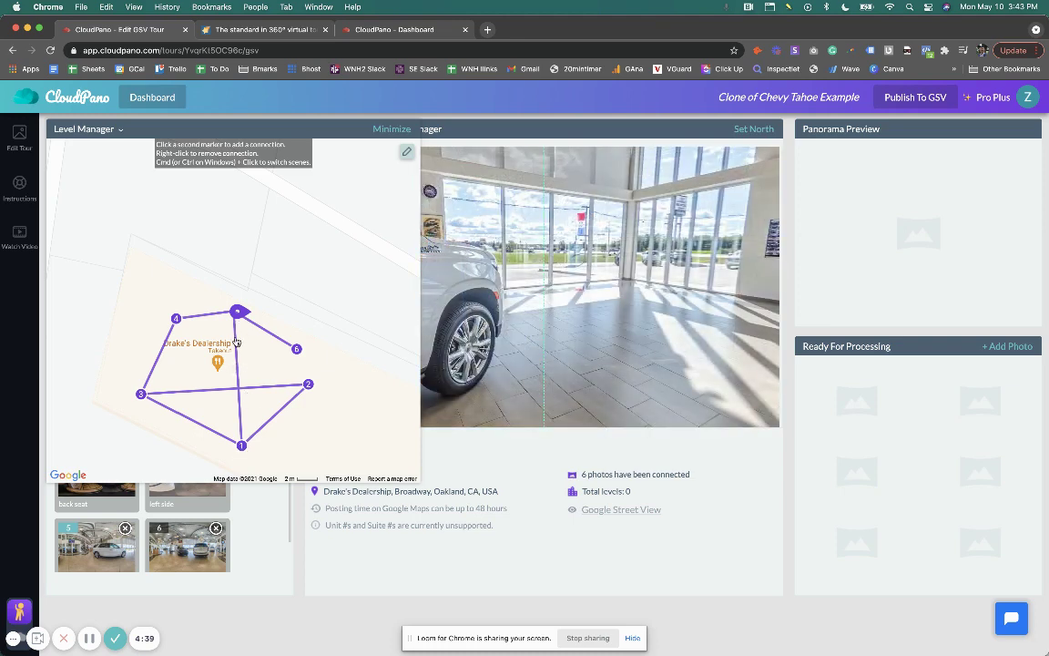
right_click(243, 452)
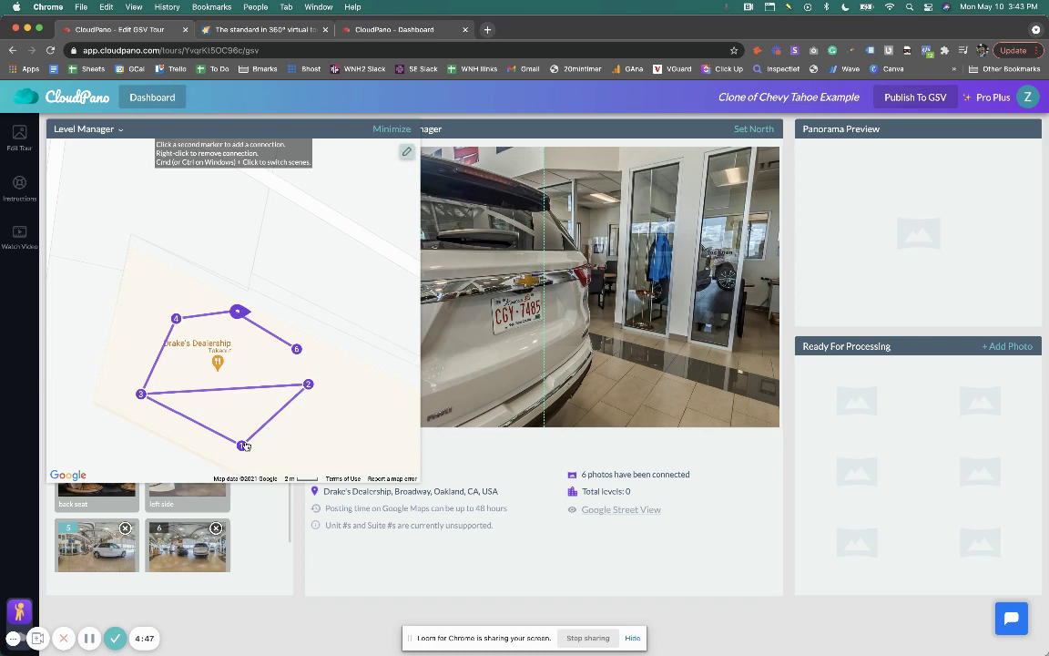
click(243, 446)
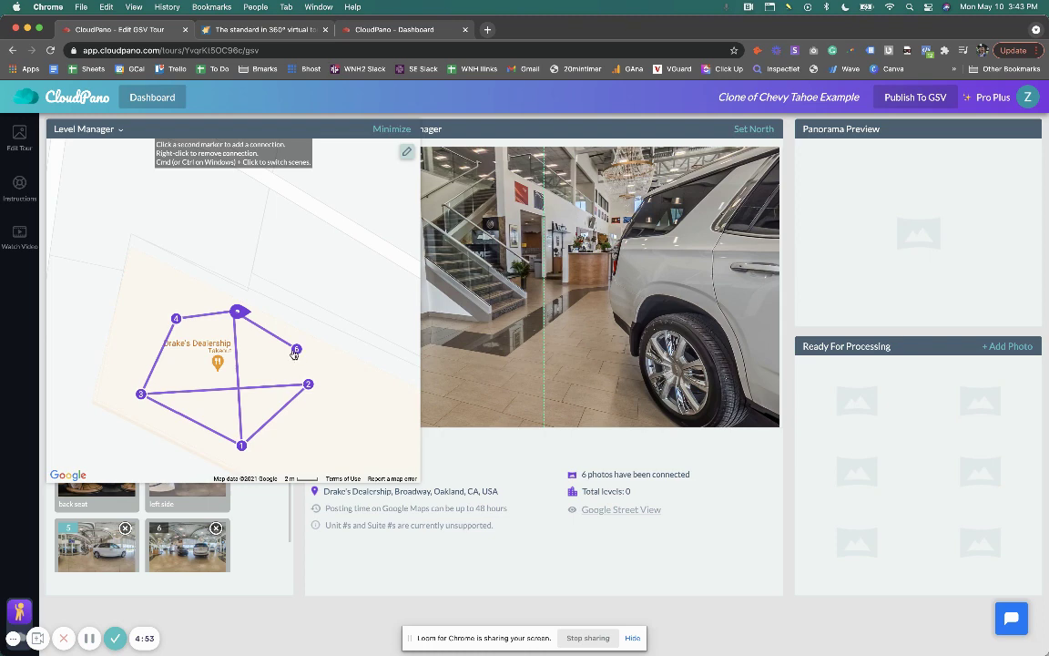
Step: Switch to panorama 6 and connect it to markers 3, 1 and 2
click(296, 350)
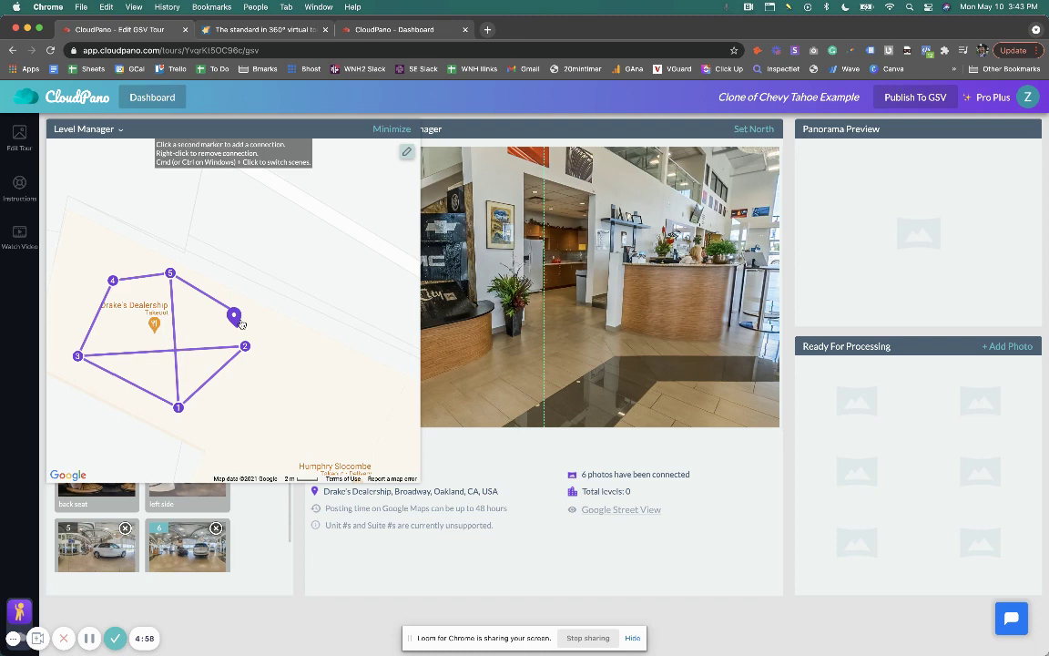
click(79, 357)
click(178, 407)
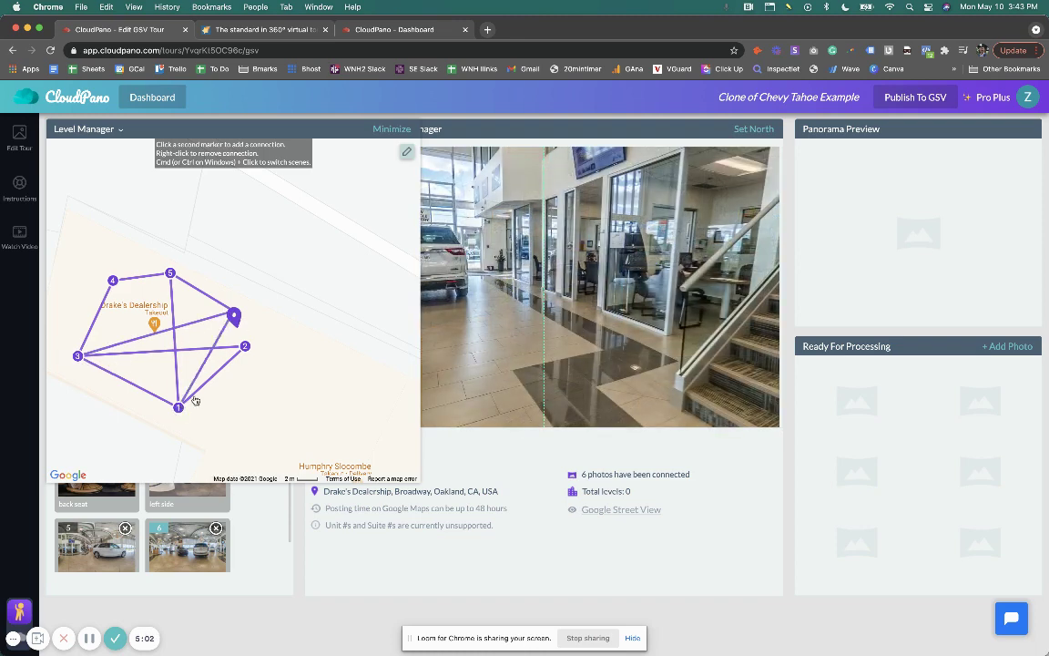
click(244, 347)
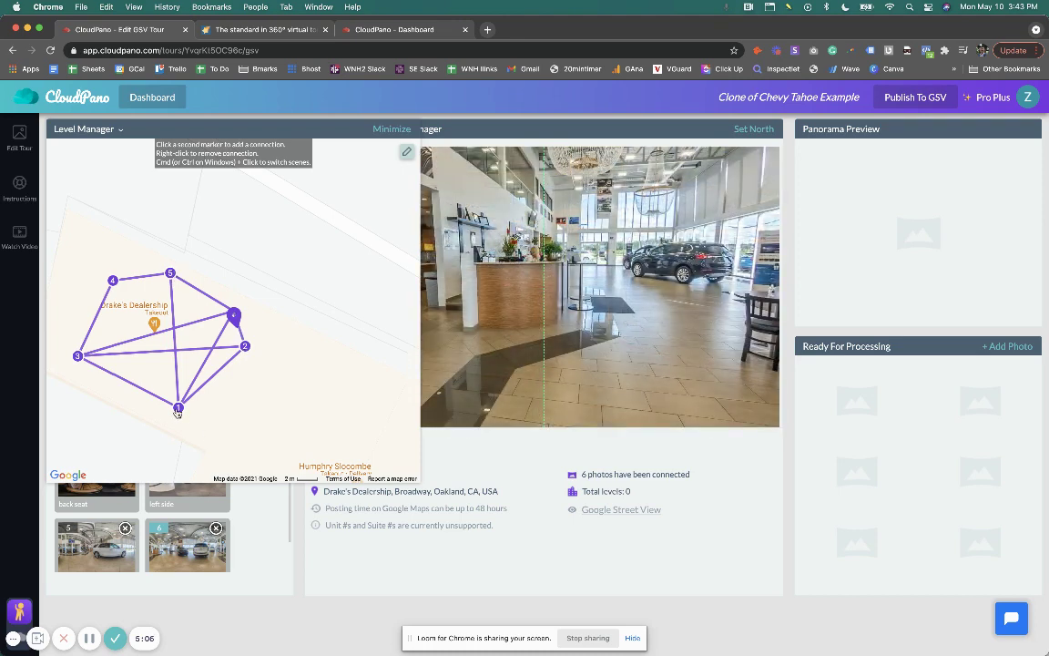
Step: Connect panorama 1 to marker 4, and panorama 2 to markers 5 and 4
click(178, 408)
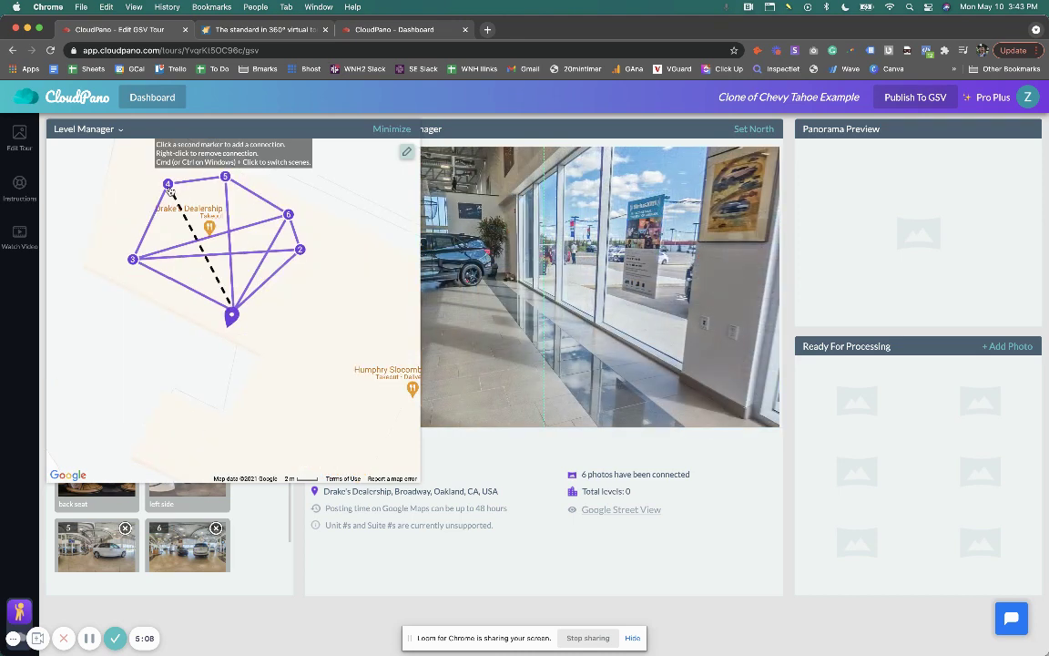
click(168, 189)
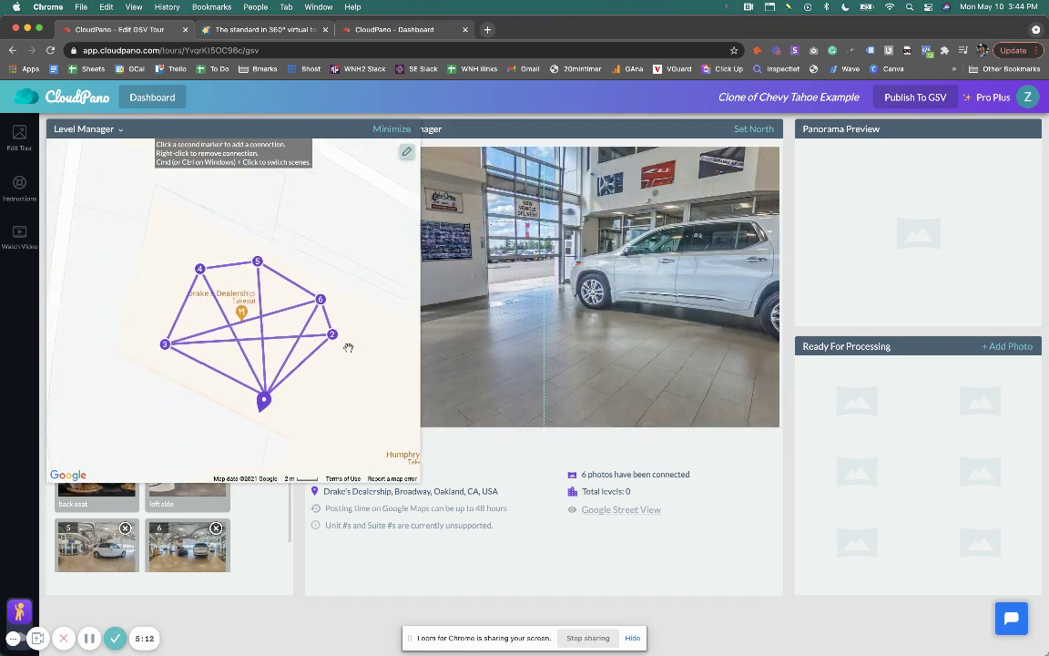
click(333, 337)
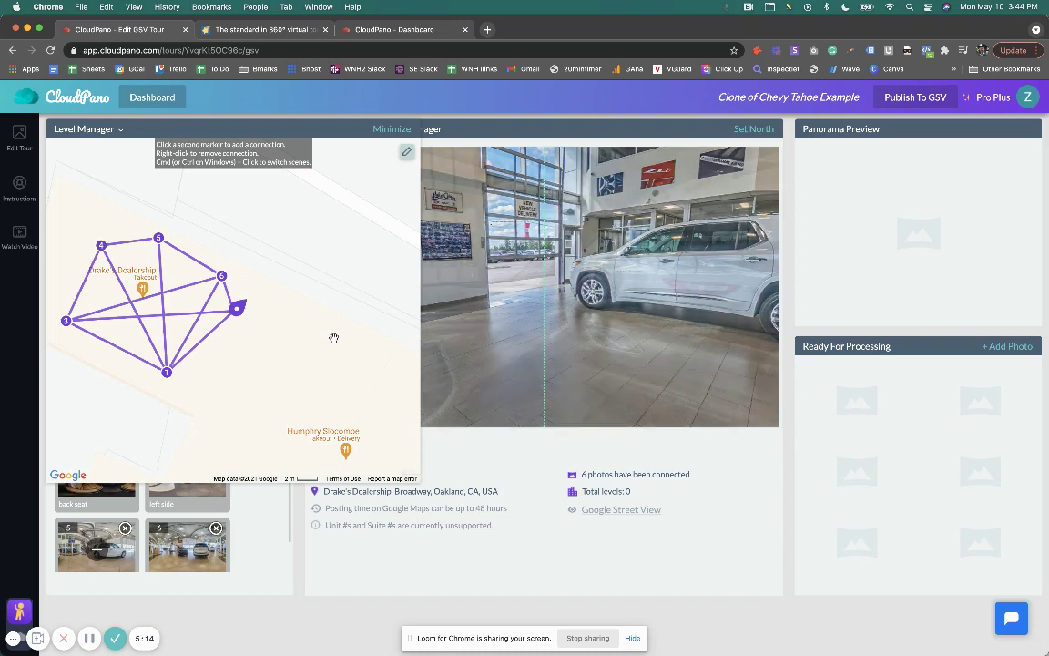
click(158, 239)
super+click(158, 238)
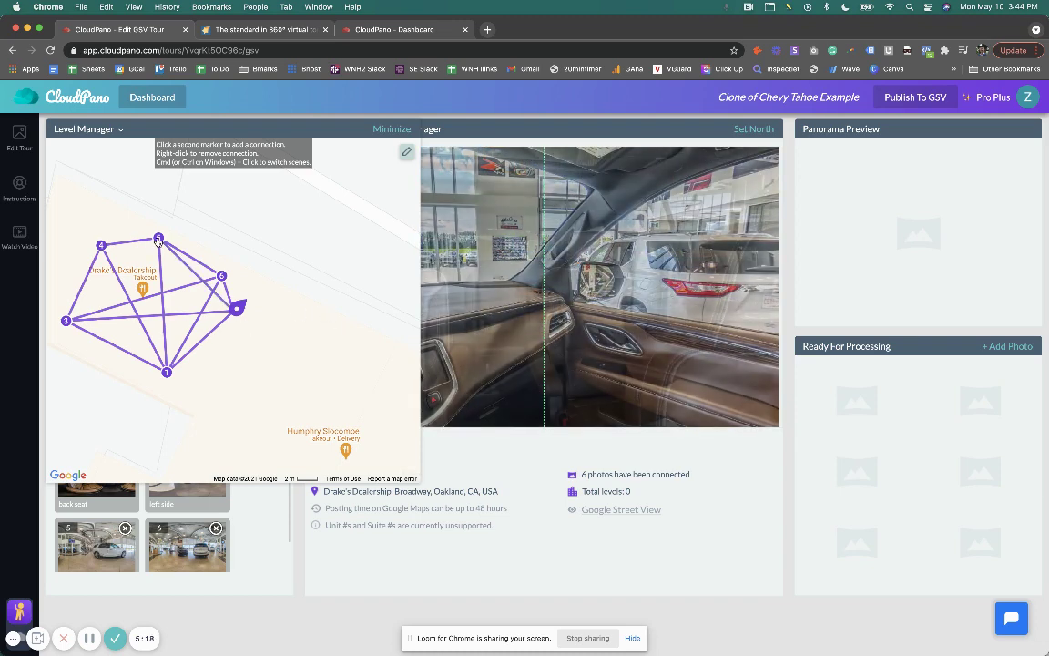
click(101, 245)
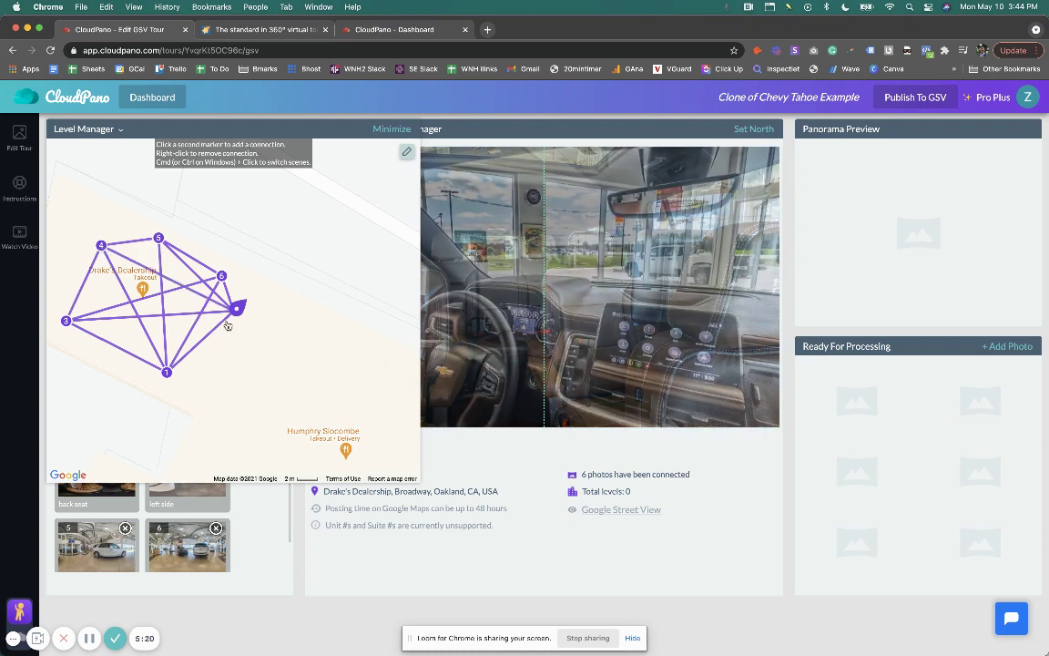
Step: Move marker 6 slightly northwest, closer to marker 5
drag(294, 322, 333, 321)
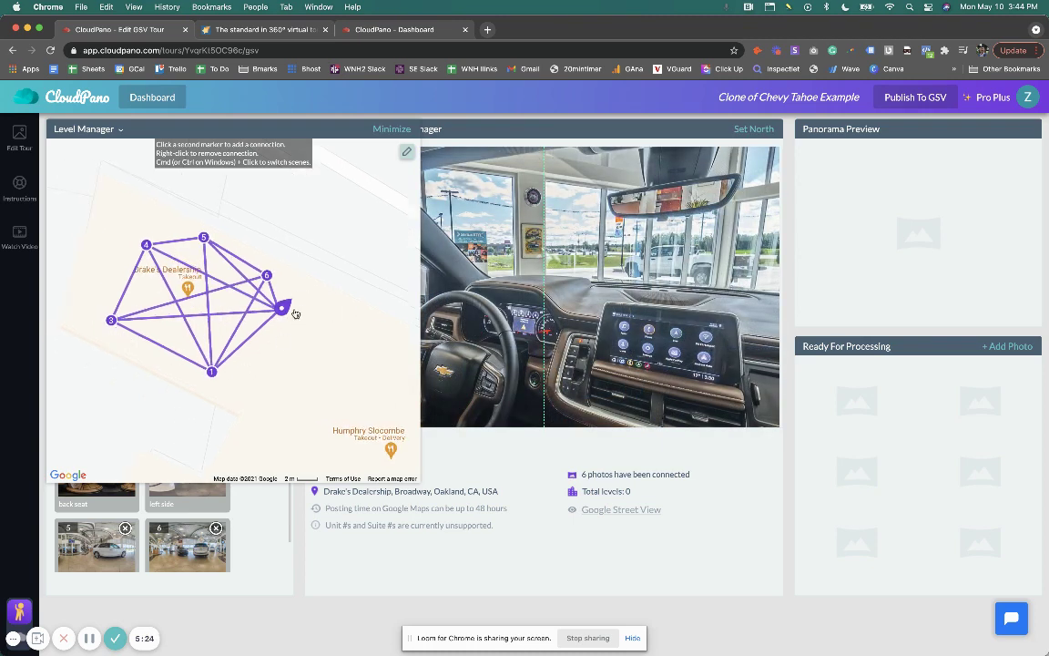
mouse_move(268, 279)
mouse_down()
mouse_move(244, 264)
mouse_move(254, 264)
mouse_up()
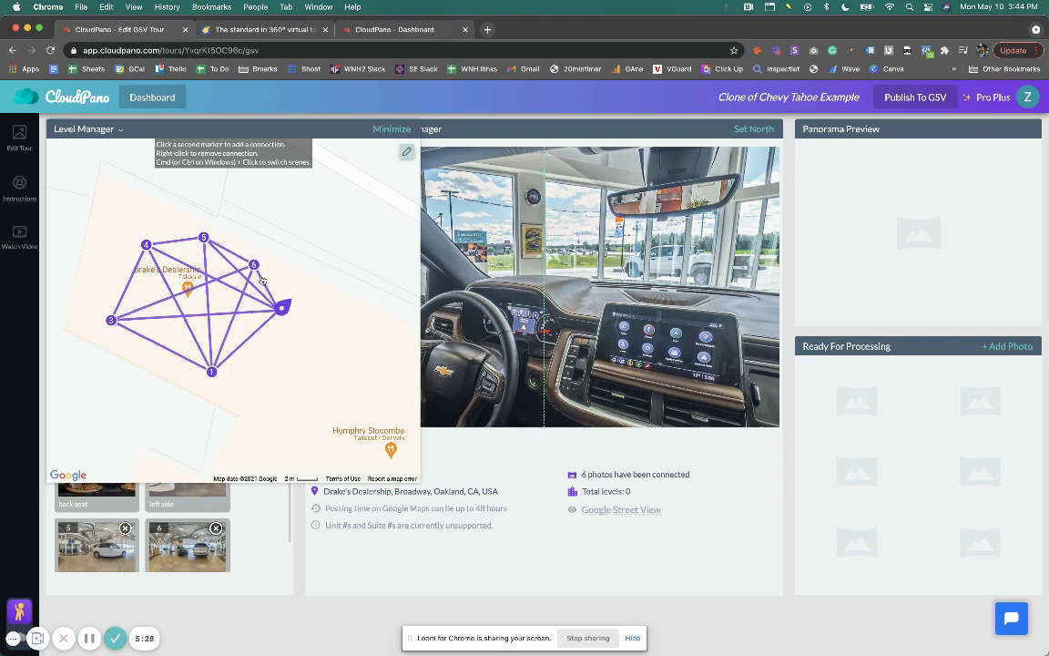
drag(291, 329, 332, 347)
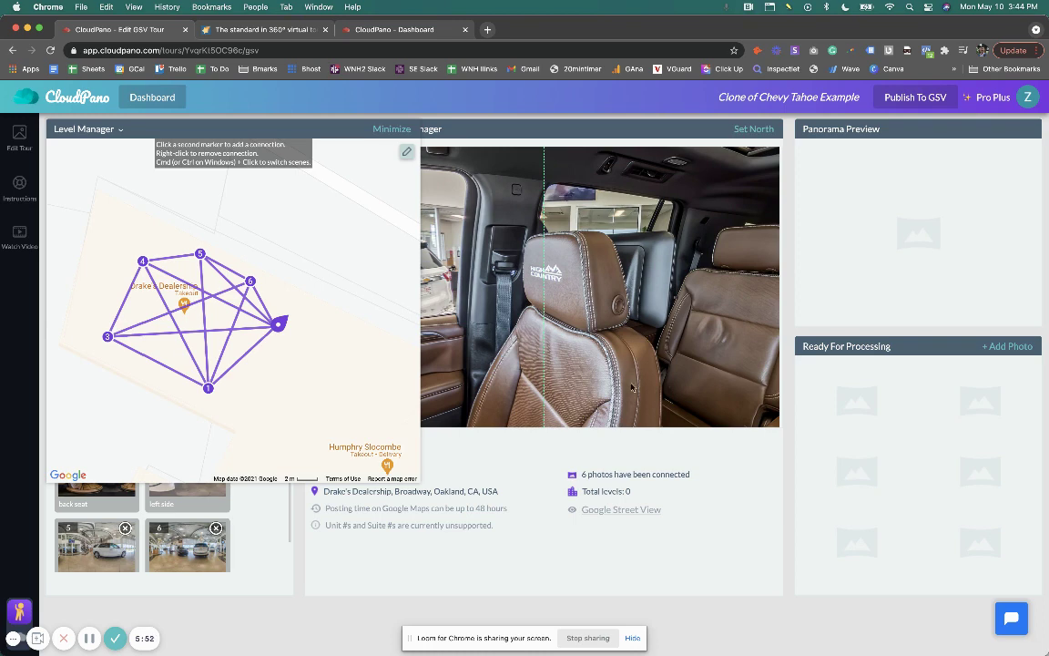
Step: Pull all six panorama markers closer together, with 5 and 6 in the middle of the group
mouse_move(202, 255)
mouse_down()
mouse_move(186, 302)
mouse_move(197, 317)
mouse_up()
drag(209, 265, 167, 321)
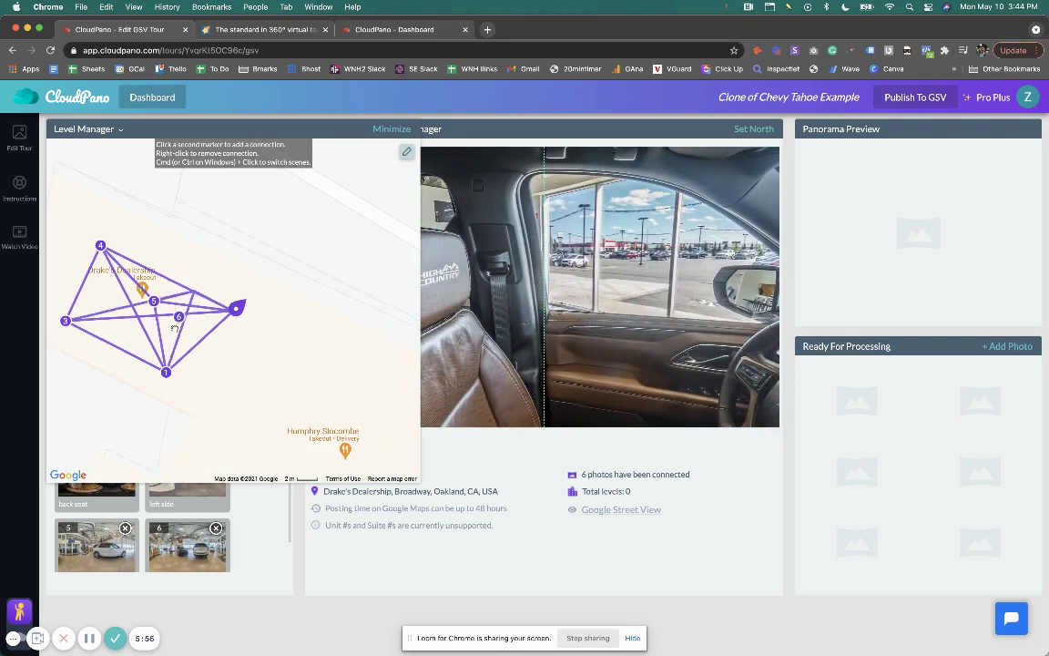
drag(108, 244, 153, 283)
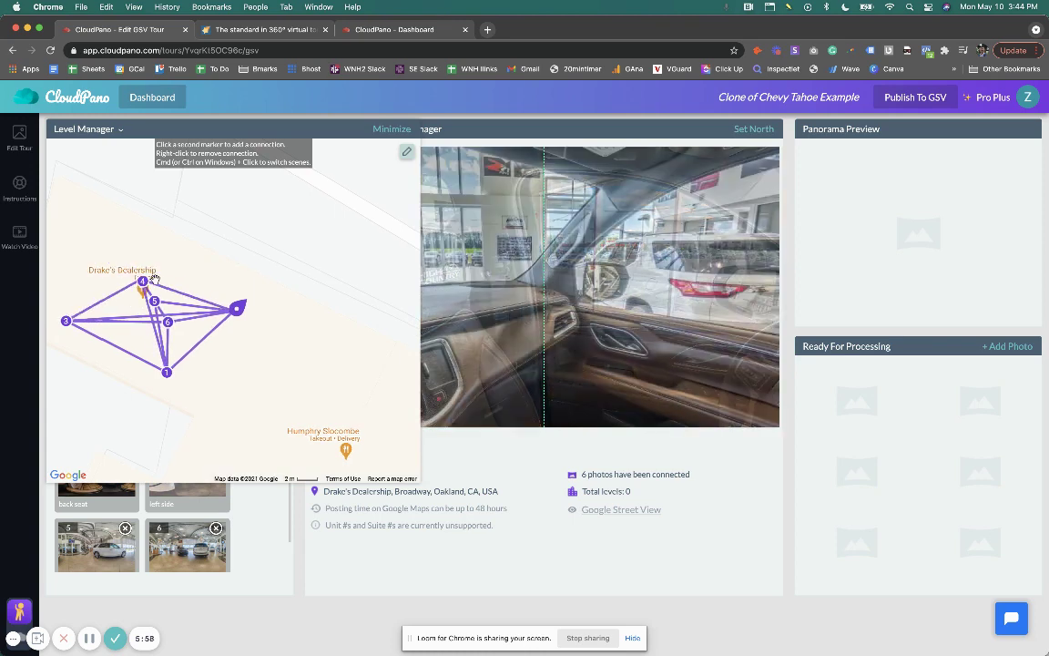
drag(66, 321, 105, 320)
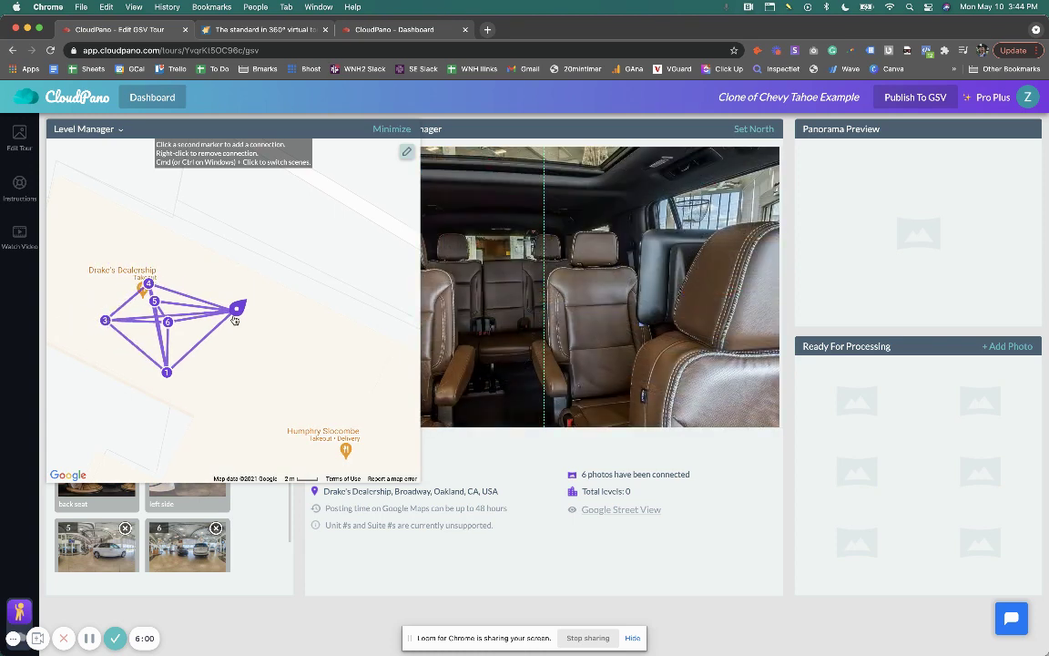
drag(235, 310, 211, 313)
drag(191, 367, 190, 352)
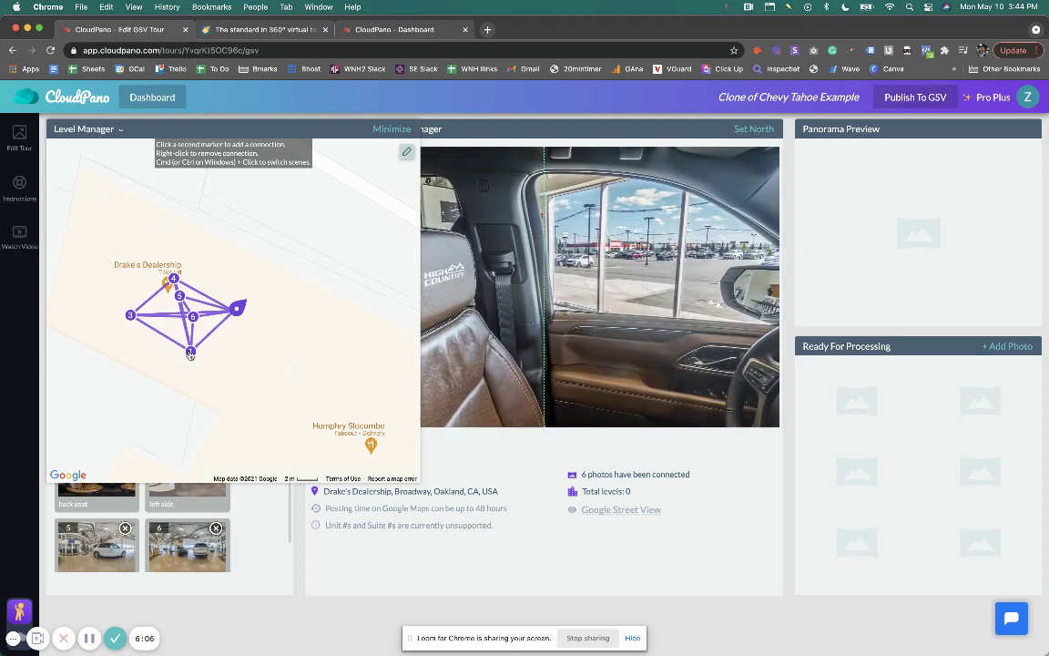
Step: Spread the markers out again, moving 1 slightly south, 6 southeast, 4 northwest and 5 north within the building
drag(191, 352, 183, 367)
drag(193, 316, 254, 379)
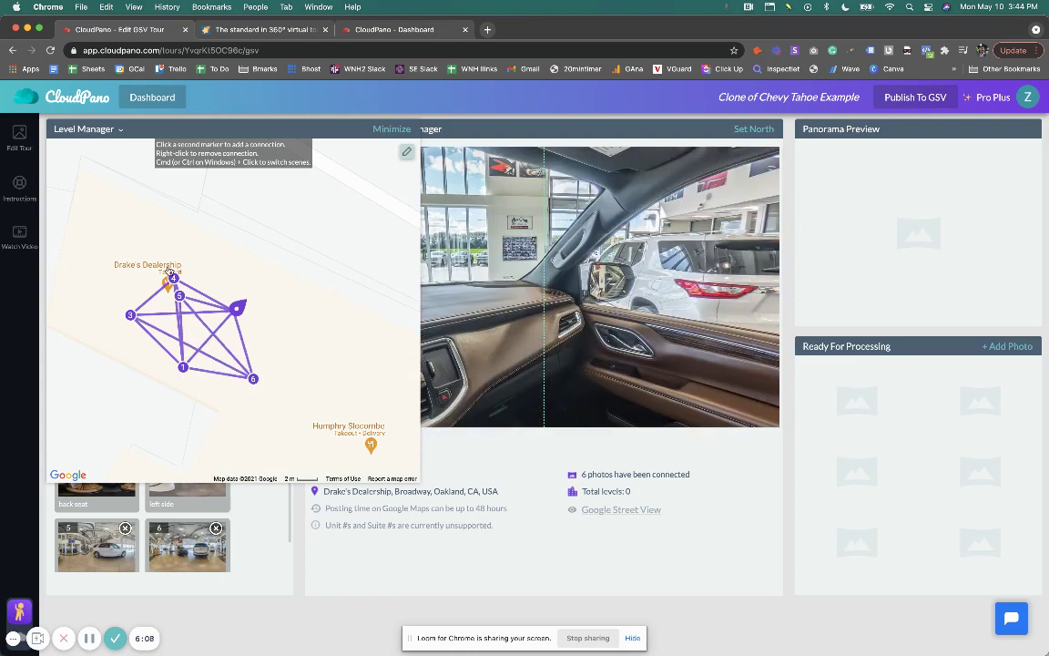
drag(170, 275, 114, 224)
drag(179, 295, 183, 228)
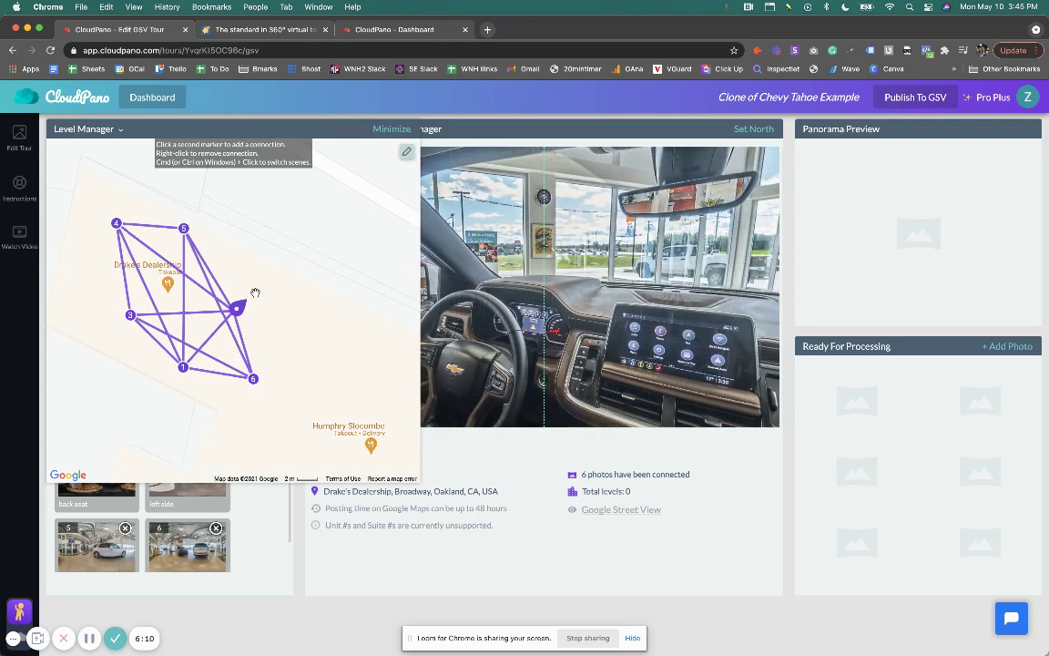
Step: Move marker 2 slightly northeast on the map, away from the other panorama markers
drag(238, 308, 254, 284)
scroll(222, 325, down, 2)
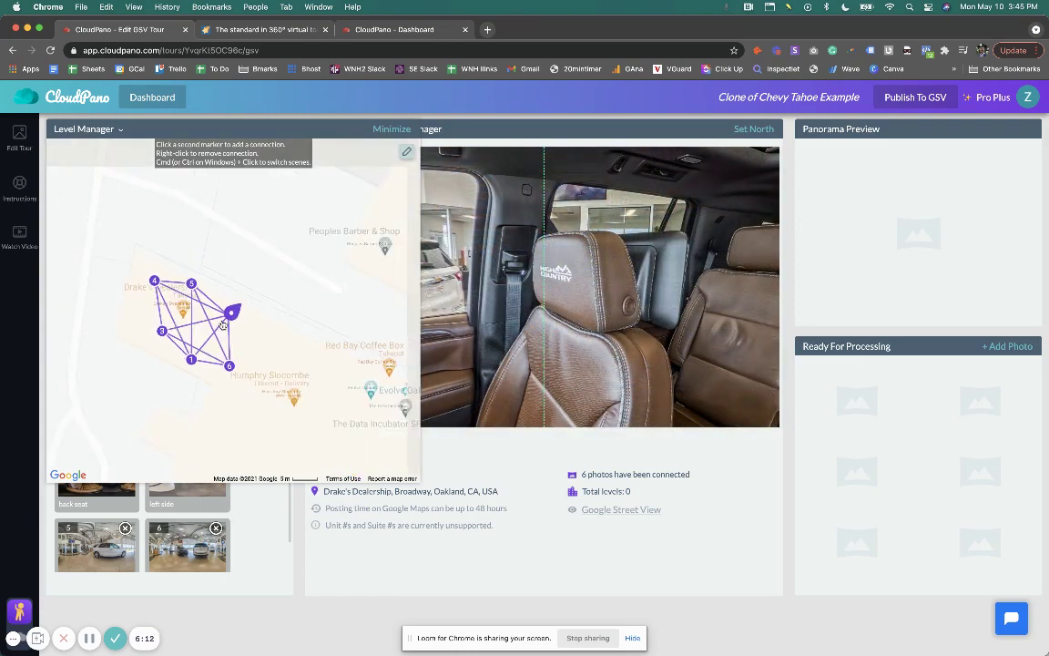
scroll(222, 326, up, 3)
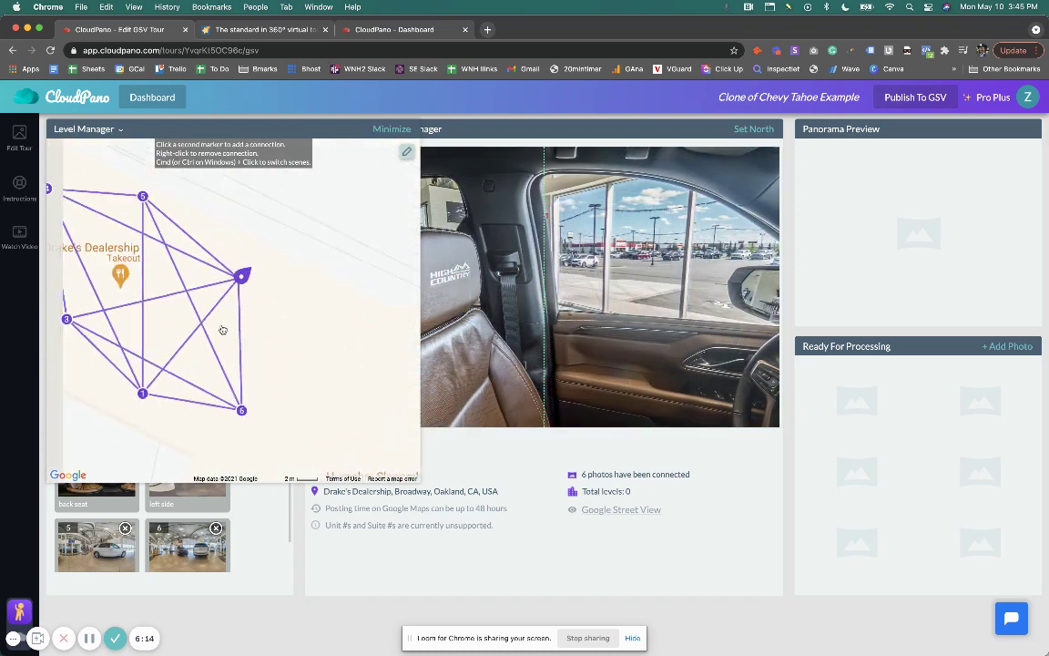
scroll(222, 330, down, 2)
drag(265, 318, 349, 328)
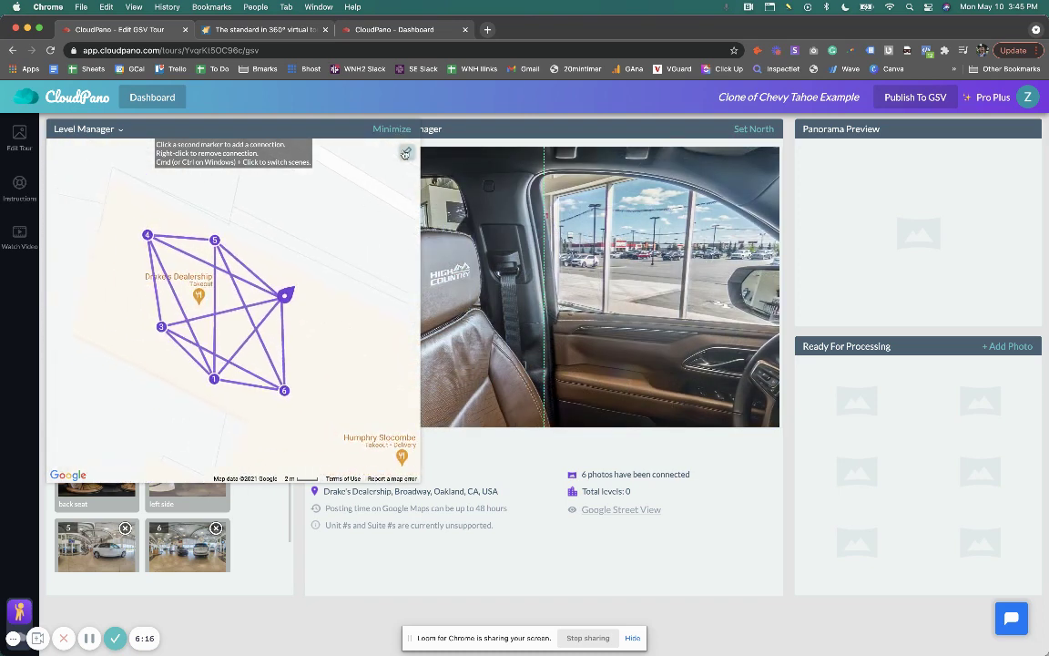
Step: Toggle the map's connection editing mode and back, and remove and restore the connection between markers 2 and 5
click(405, 154)
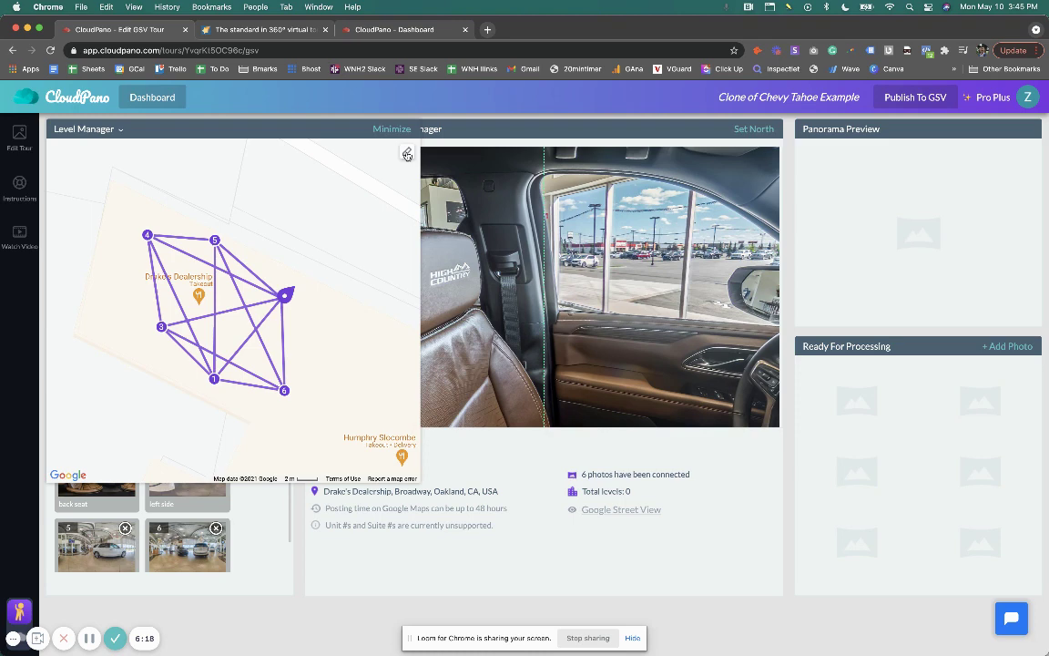
click(407, 154)
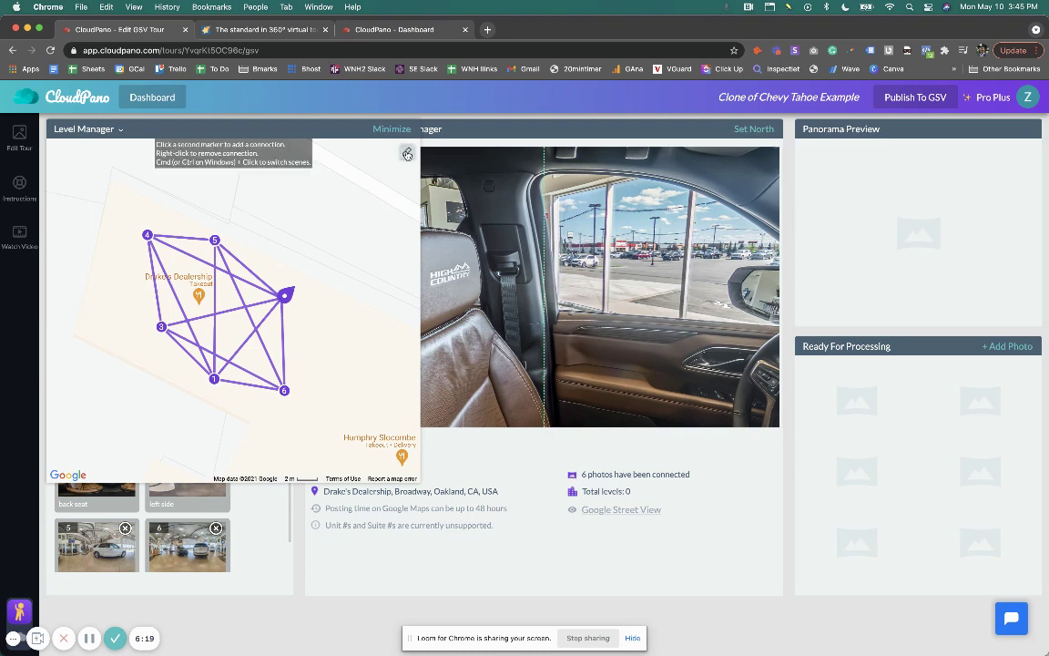
click(215, 241)
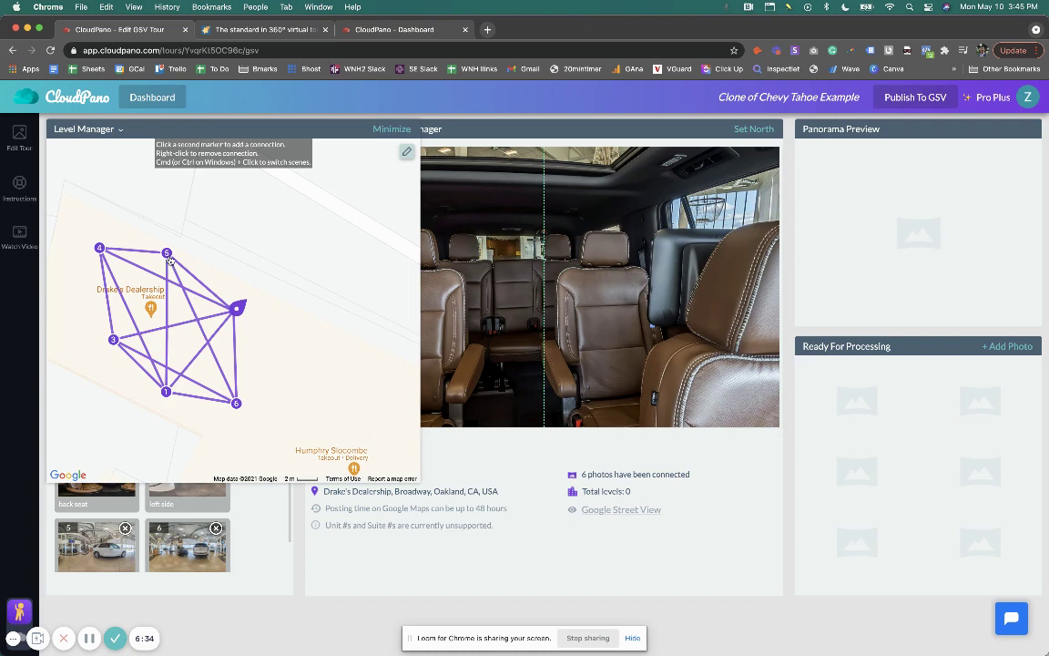
super+click(167, 254)
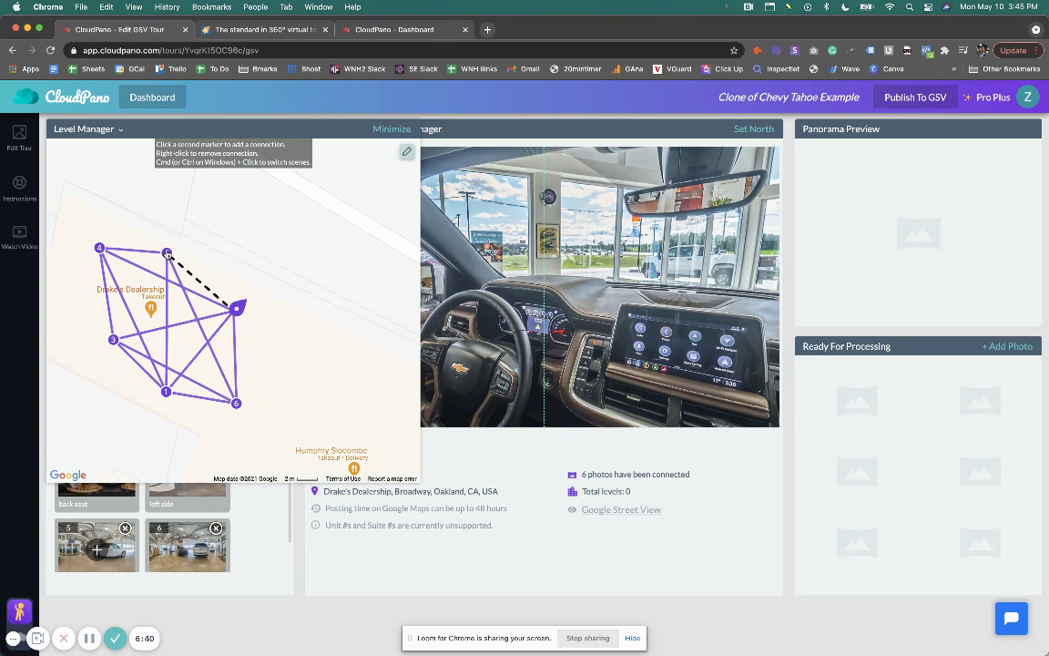
click(168, 254)
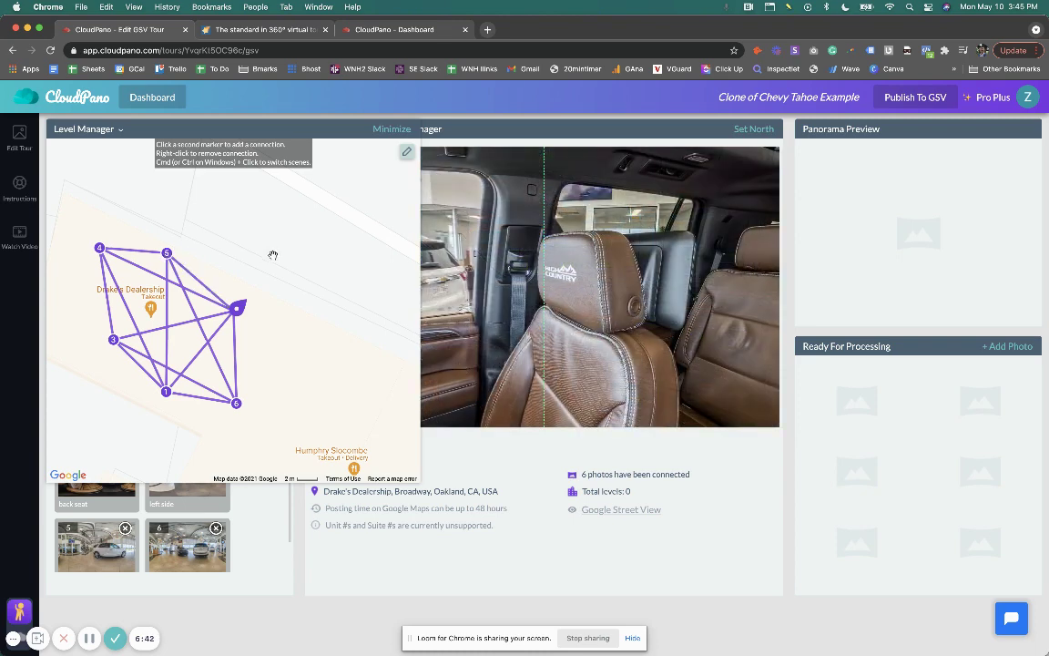
Step: Switch the active scene on the map through panoramas 5, 4, 3, 1 and finally 6
drag(275, 255, 311, 243)
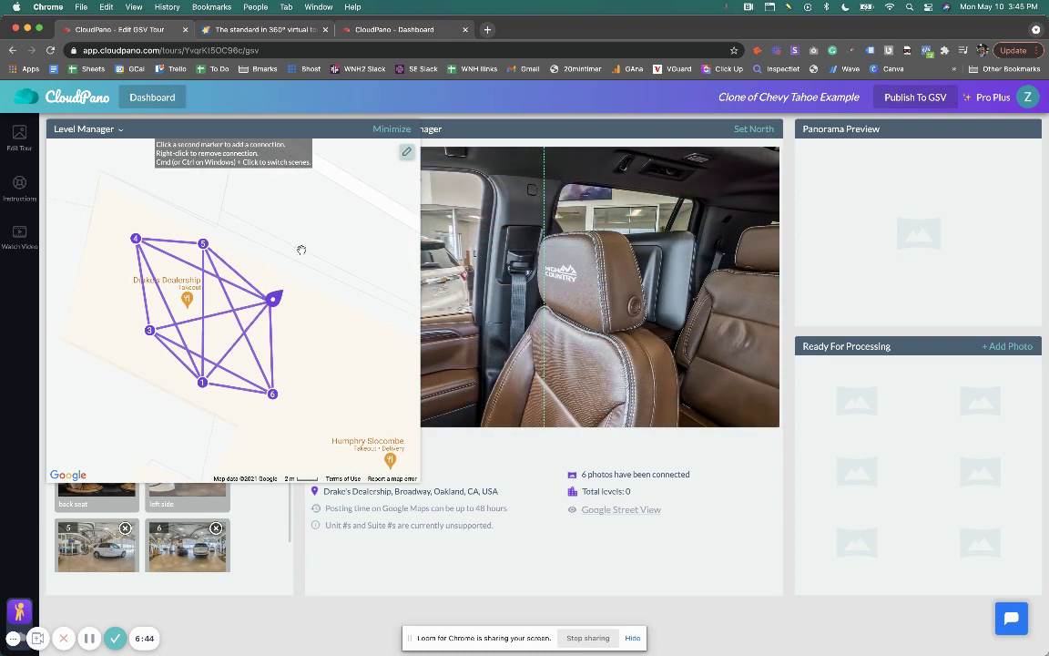
super+click(204, 244)
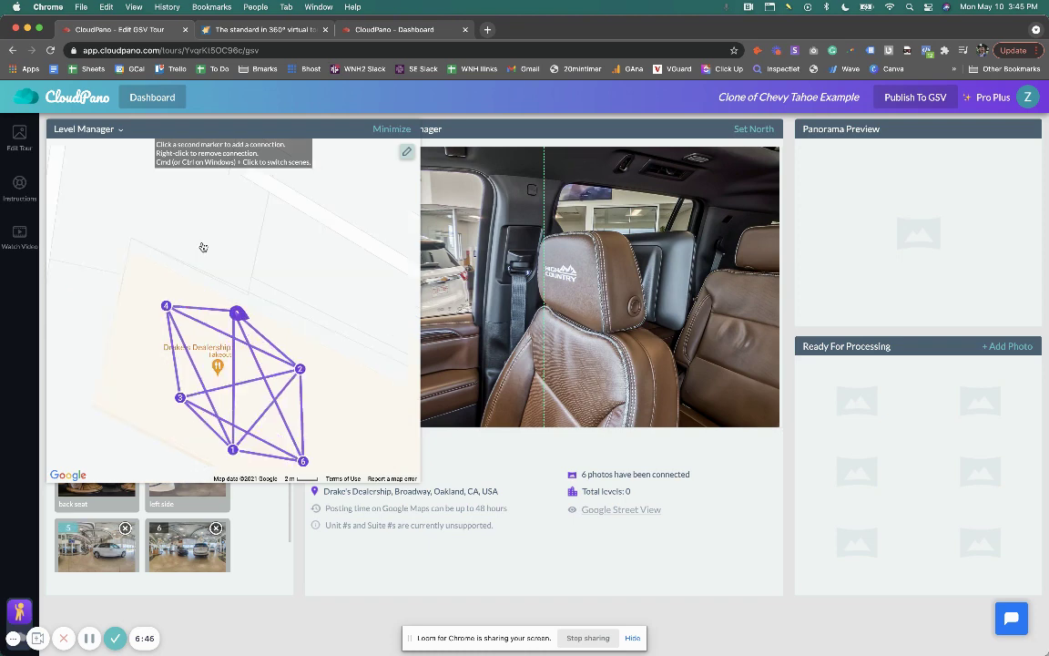
super+click(167, 305)
super+click(249, 403)
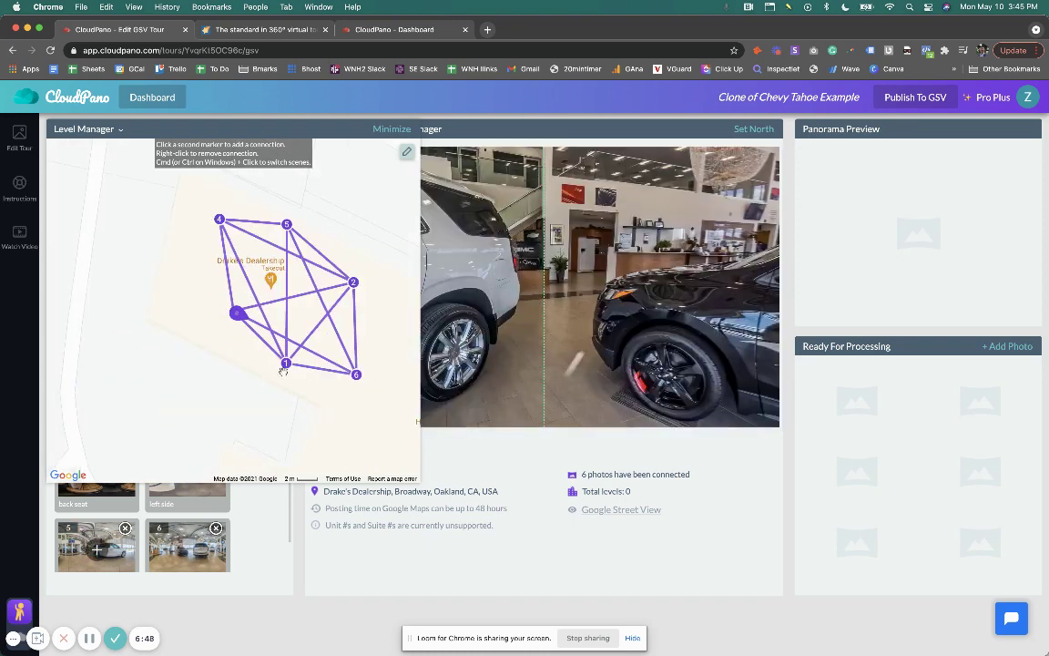
super+click(284, 365)
super+click(307, 326)
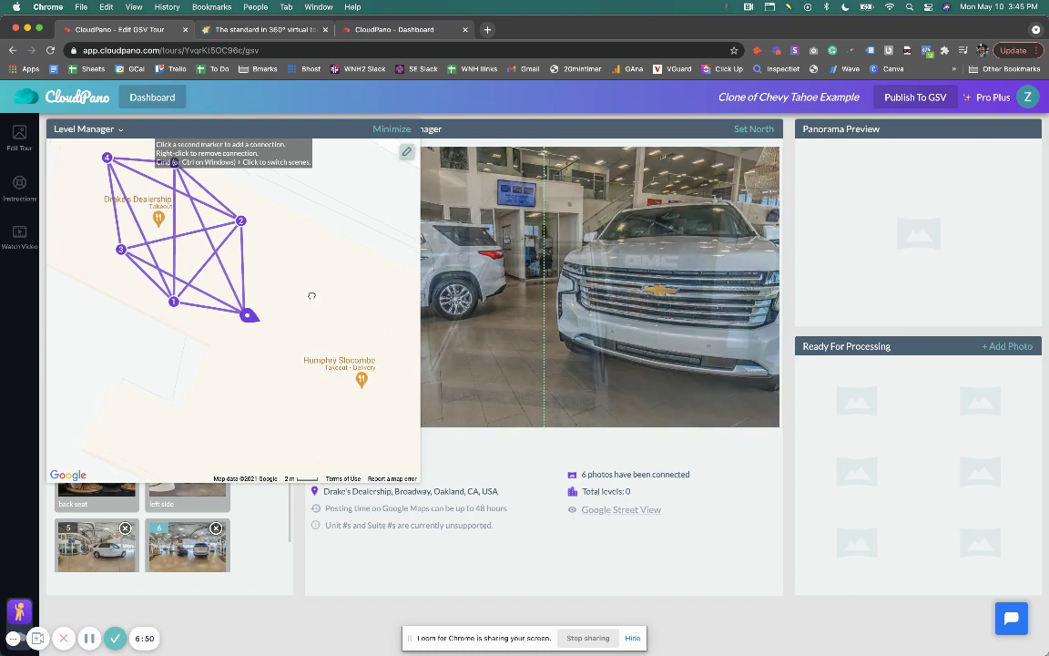
drag(311, 295, 309, 338)
drag(309, 295, 318, 305)
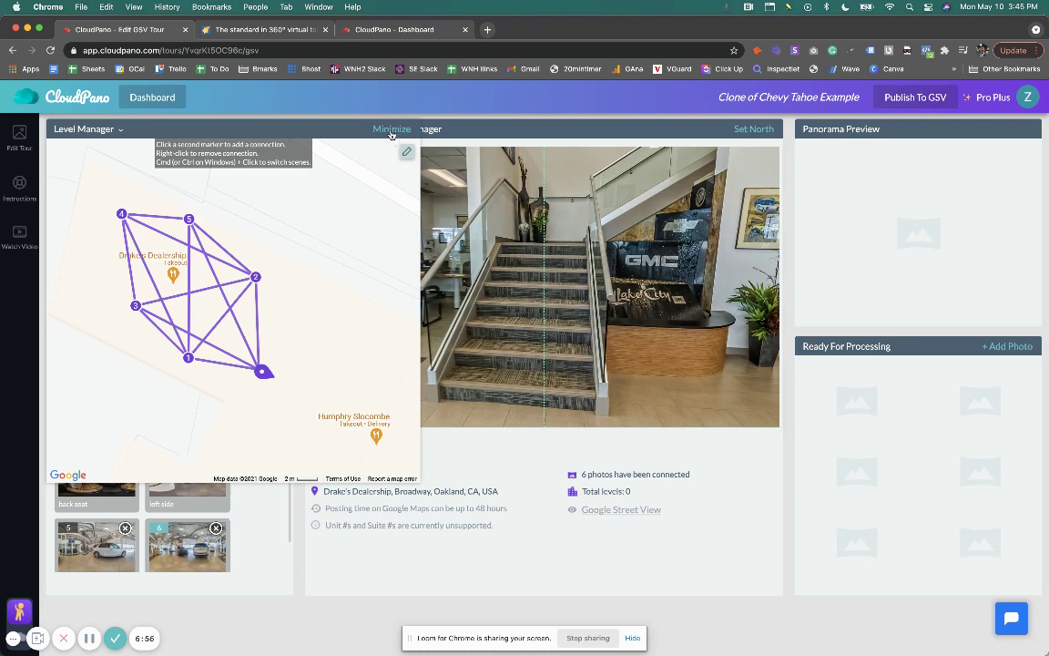
Step: Minimize the enlarged Level Manager map
scroll(334, 272, down, 3)
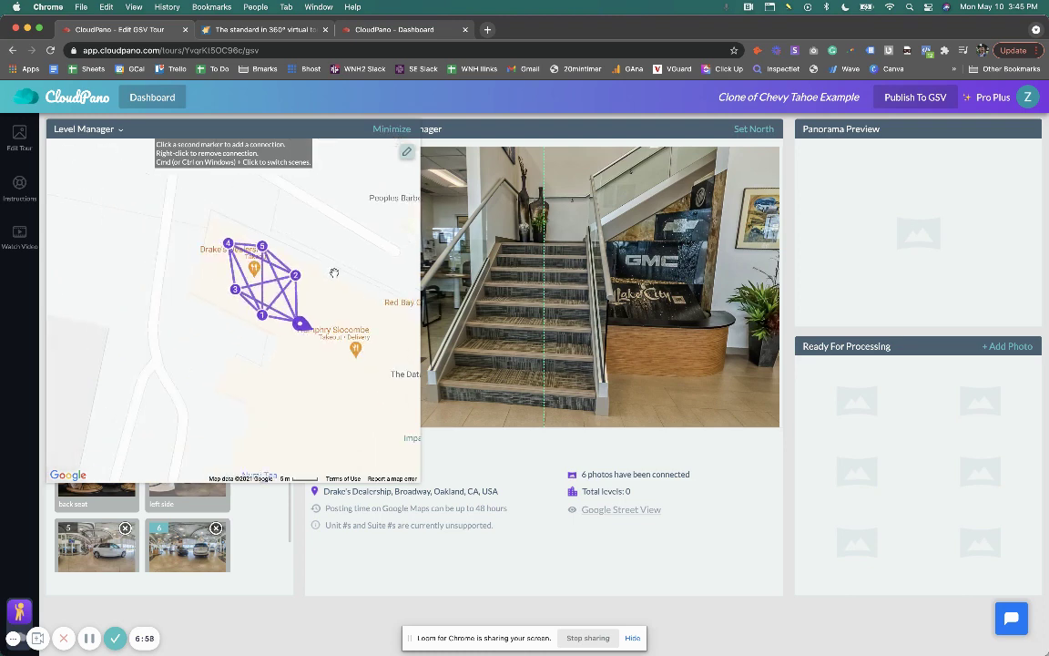
scroll(334, 276, up, 3)
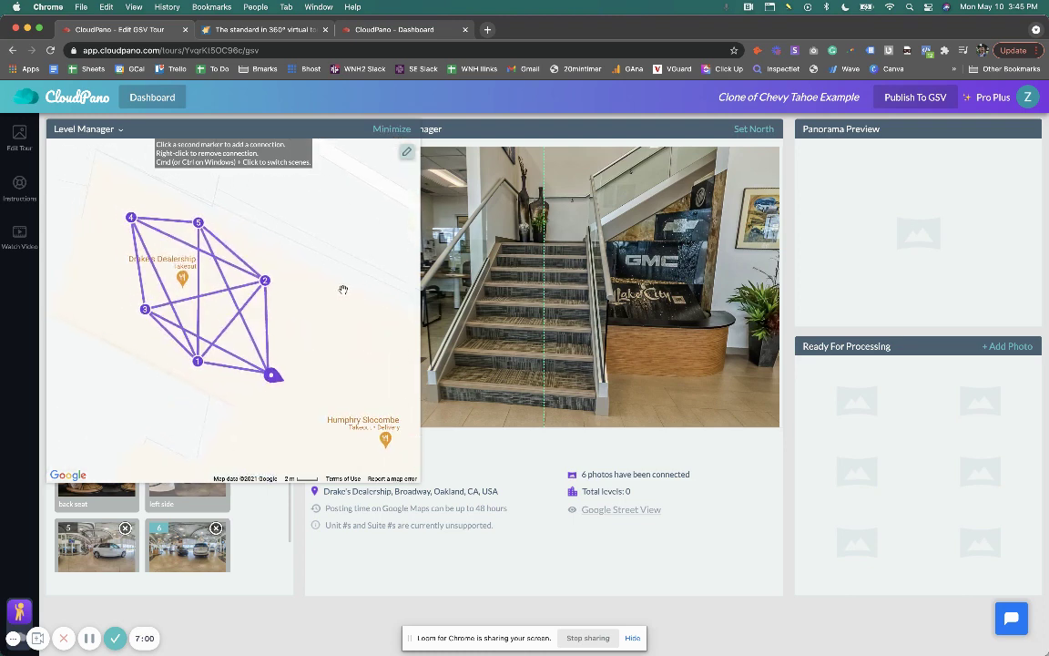
click(391, 129)
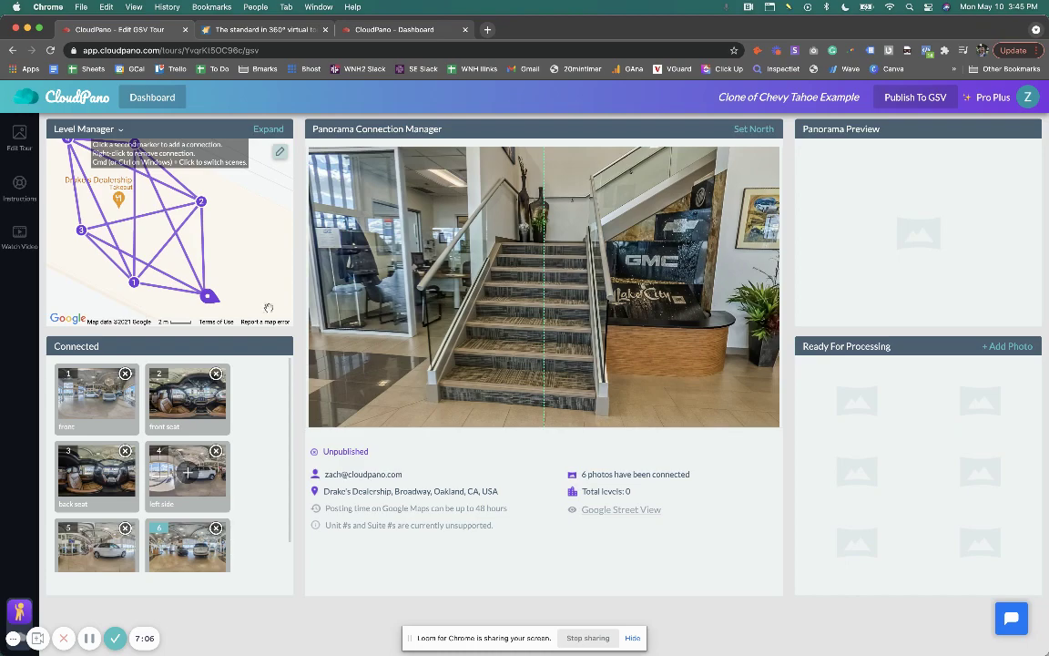
Step: Set panorama 6's north to the view past the Tahoe's rear toward the white car in the background
drag(424, 309, 598, 313)
drag(627, 371, 569, 387)
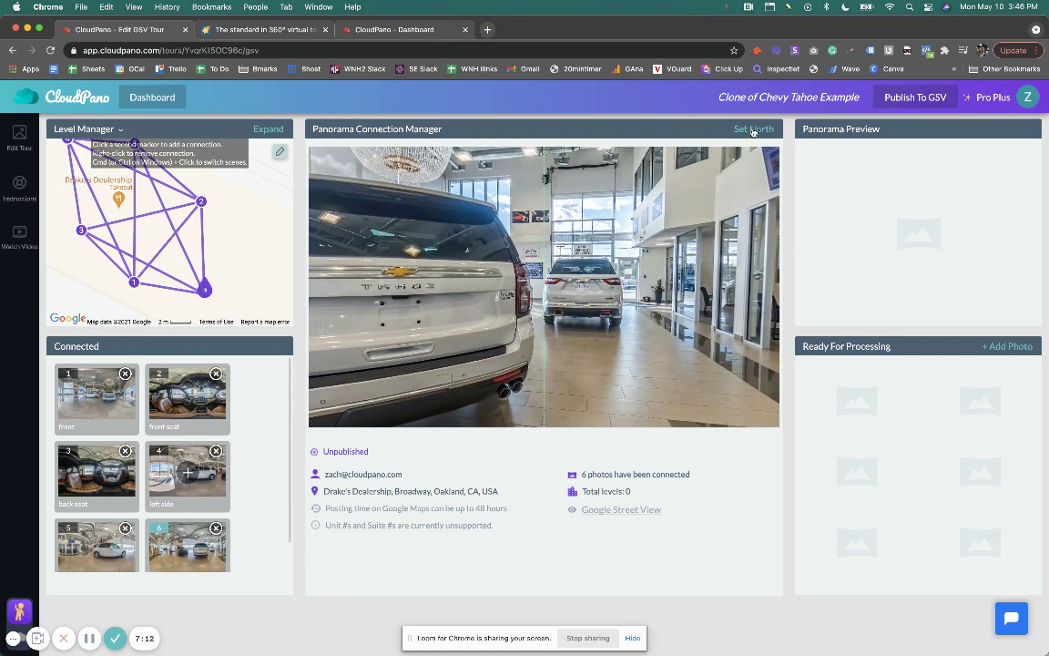
click(753, 128)
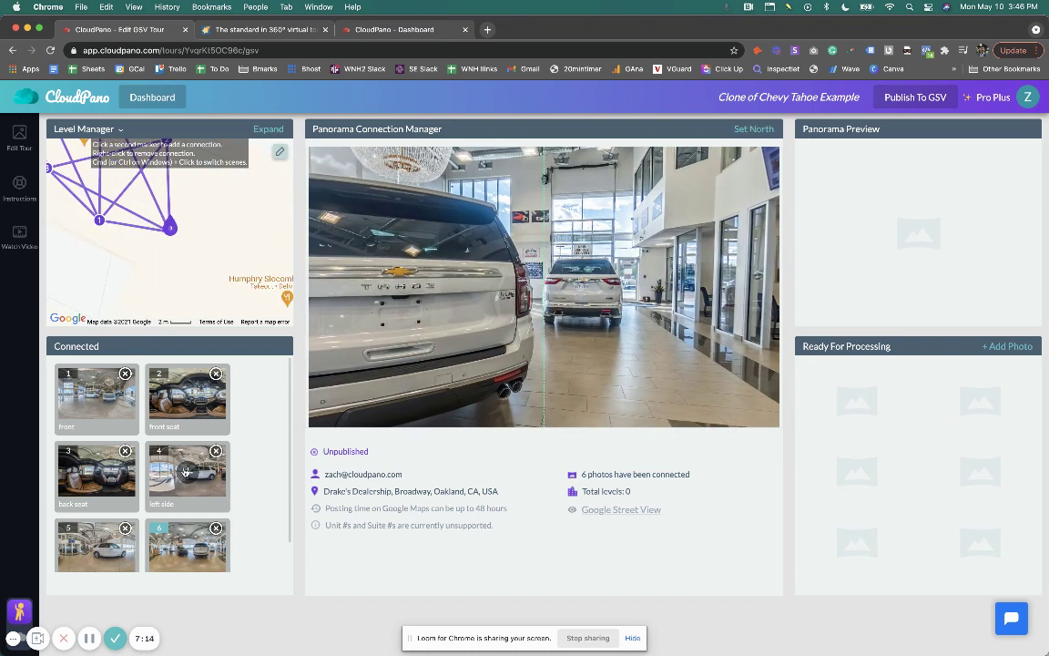
drag(226, 248, 248, 294)
drag(252, 235, 270, 271)
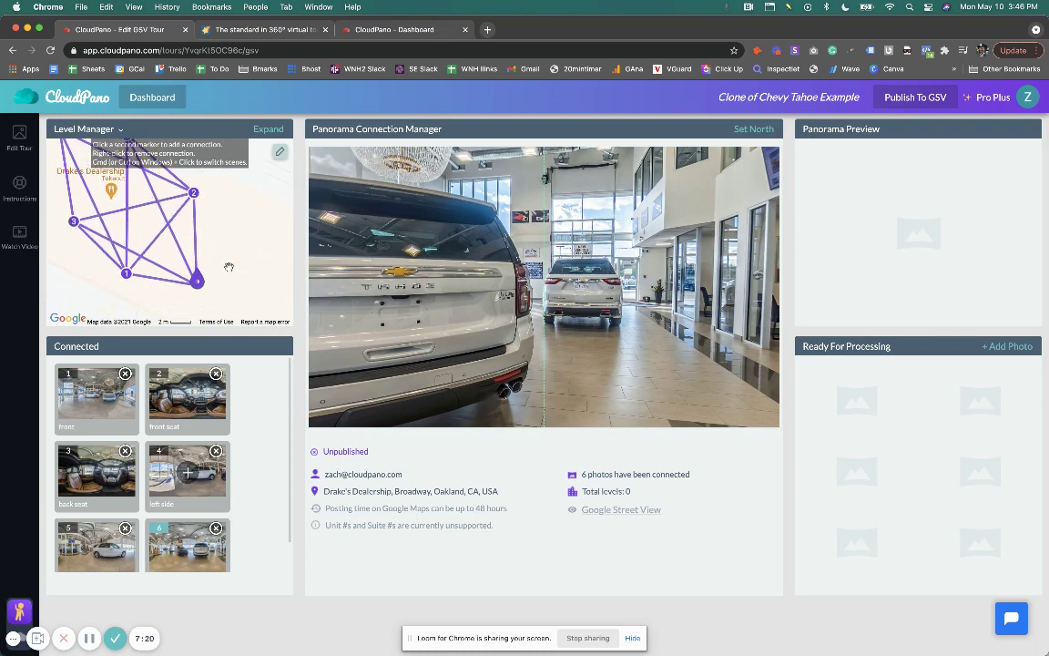
click(189, 474)
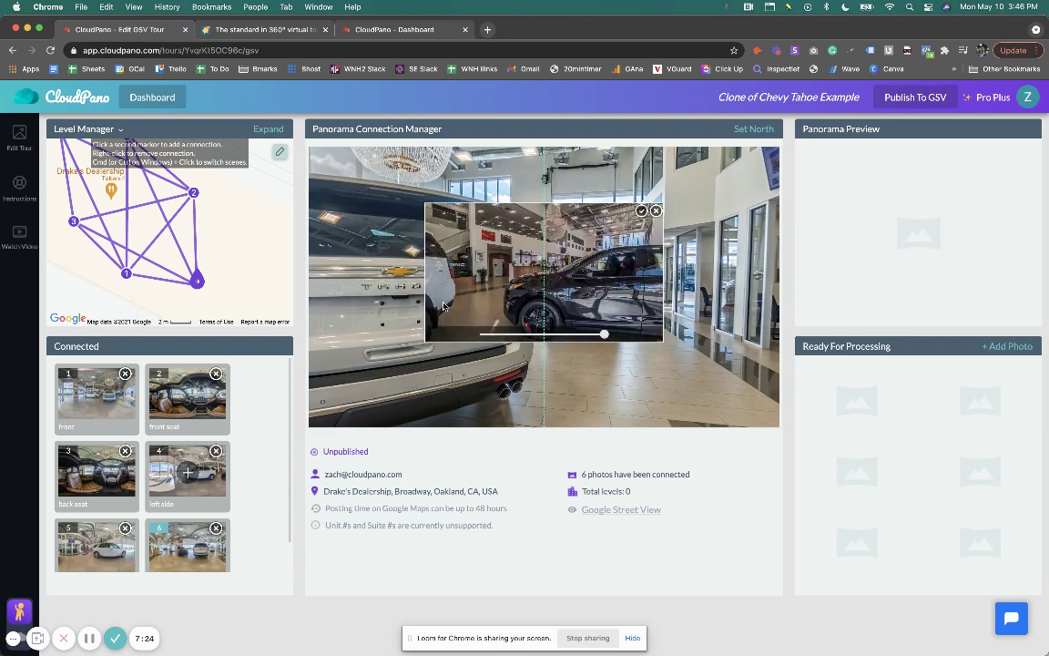
drag(649, 219, 580, 280)
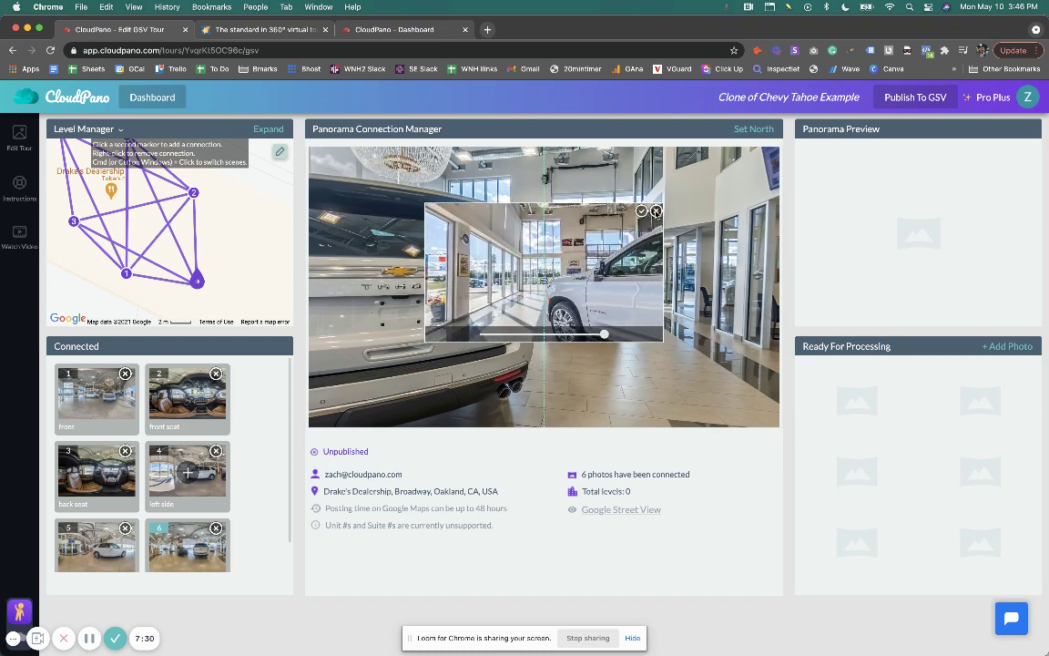
click(655, 211)
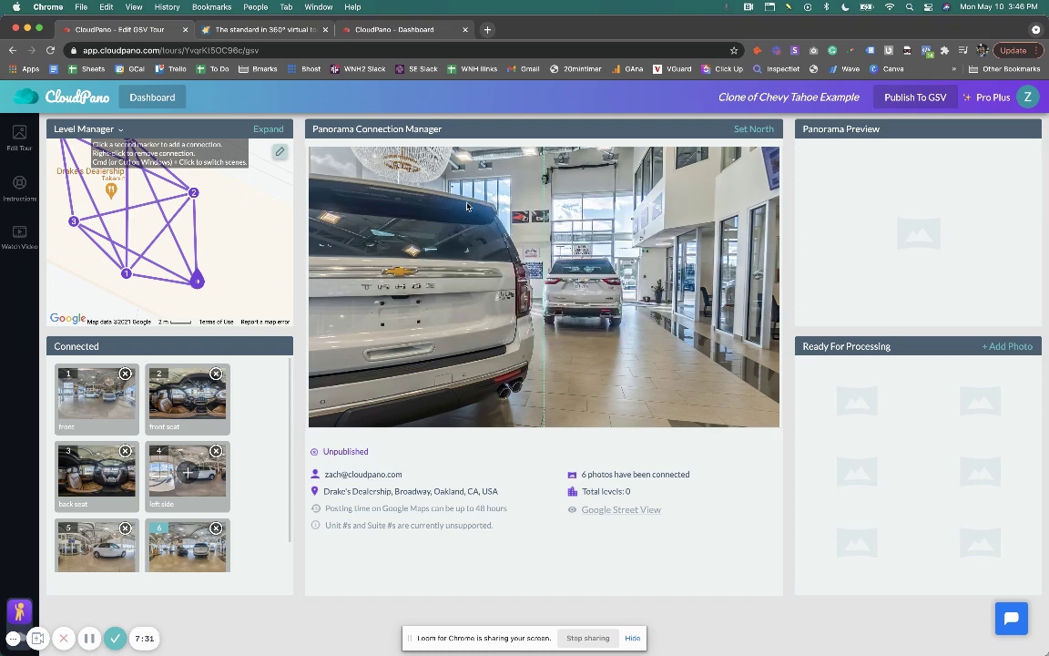
Step: Connect panorama 6 to panorama 4, the left side photo, accepting its default view
click(208, 458)
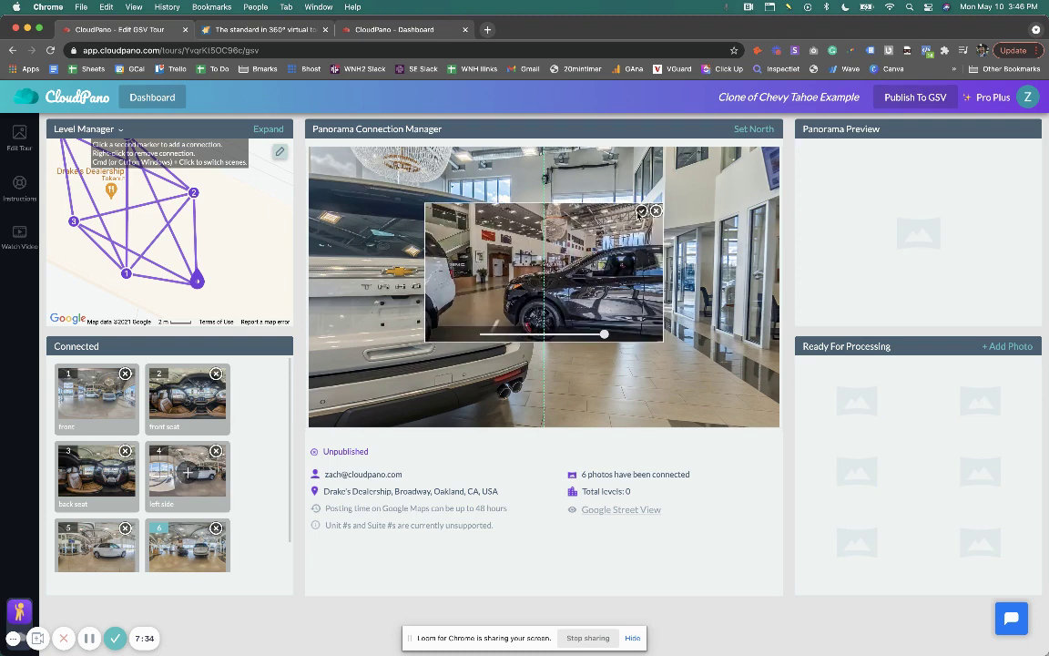
click(640, 213)
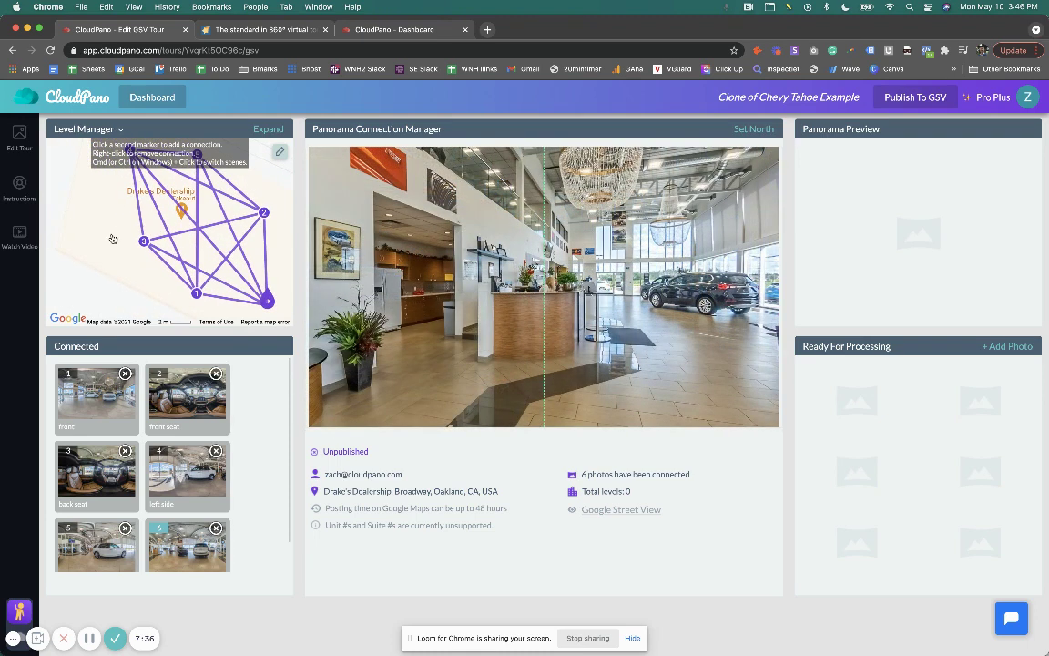
drag(79, 192, 52, 192)
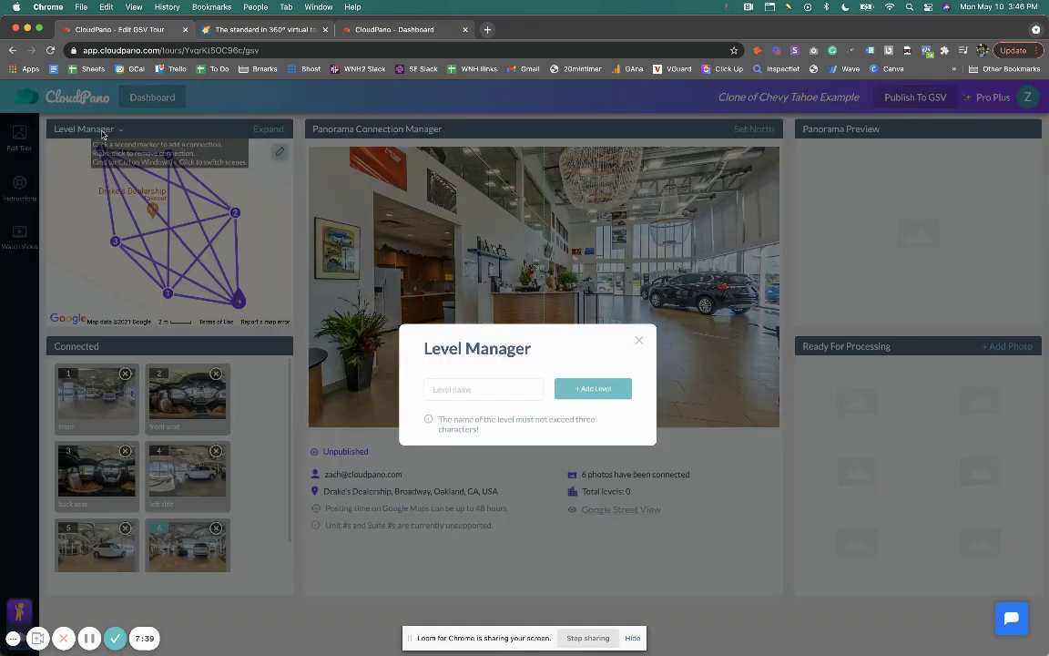
click(92, 128)
click(637, 344)
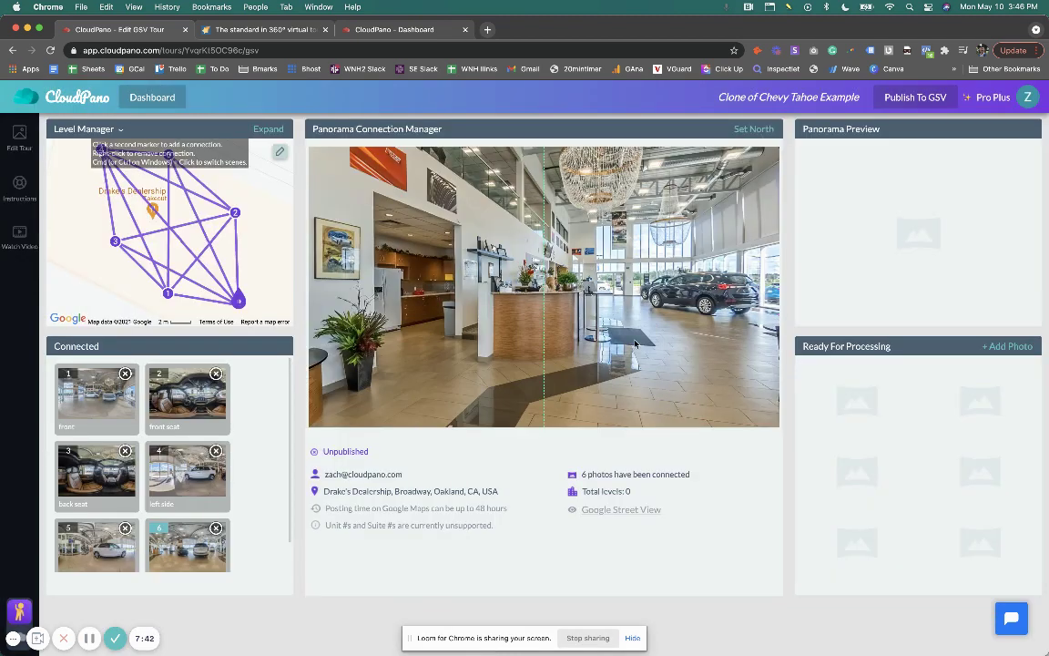
drag(278, 313, 255, 279)
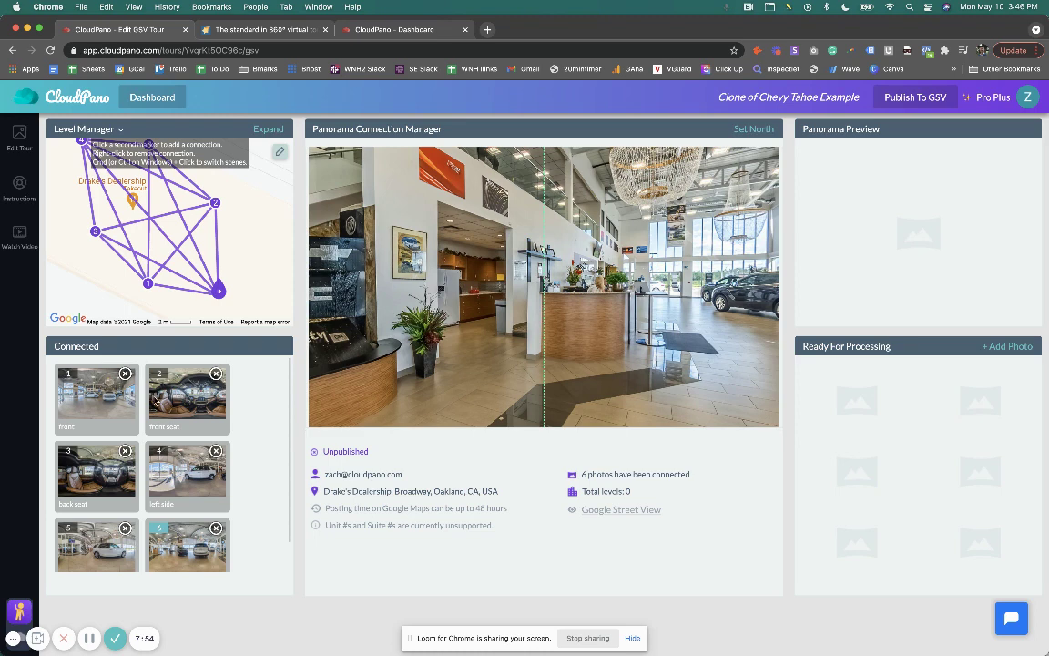
Step: Switch the active scene to panorama 1 and bring the whole marker network into view on the map
click(147, 287)
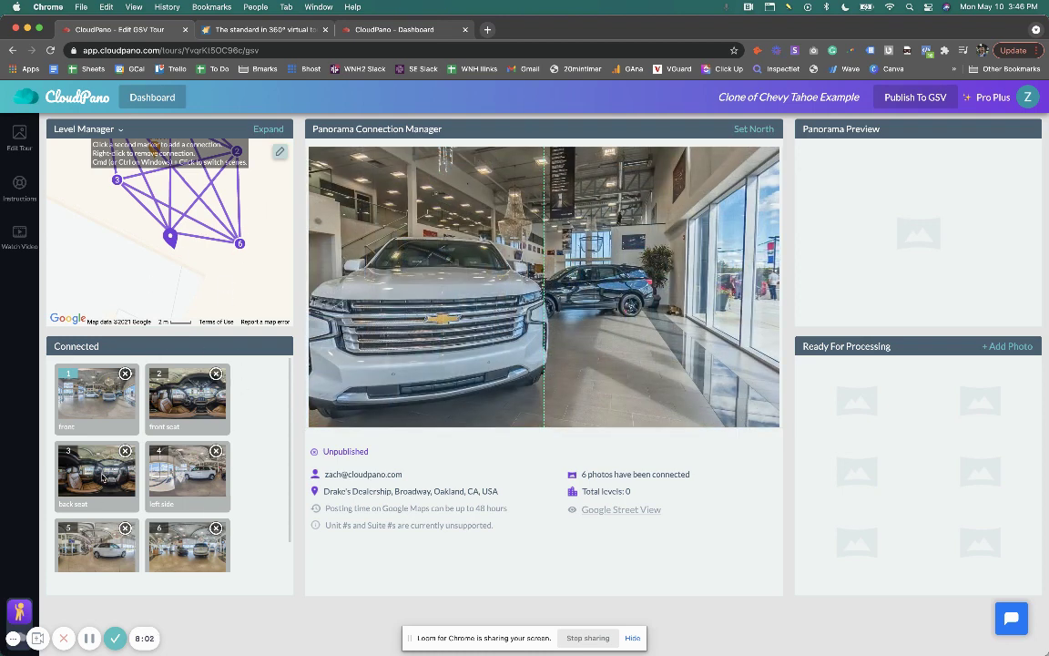
drag(208, 253, 207, 288)
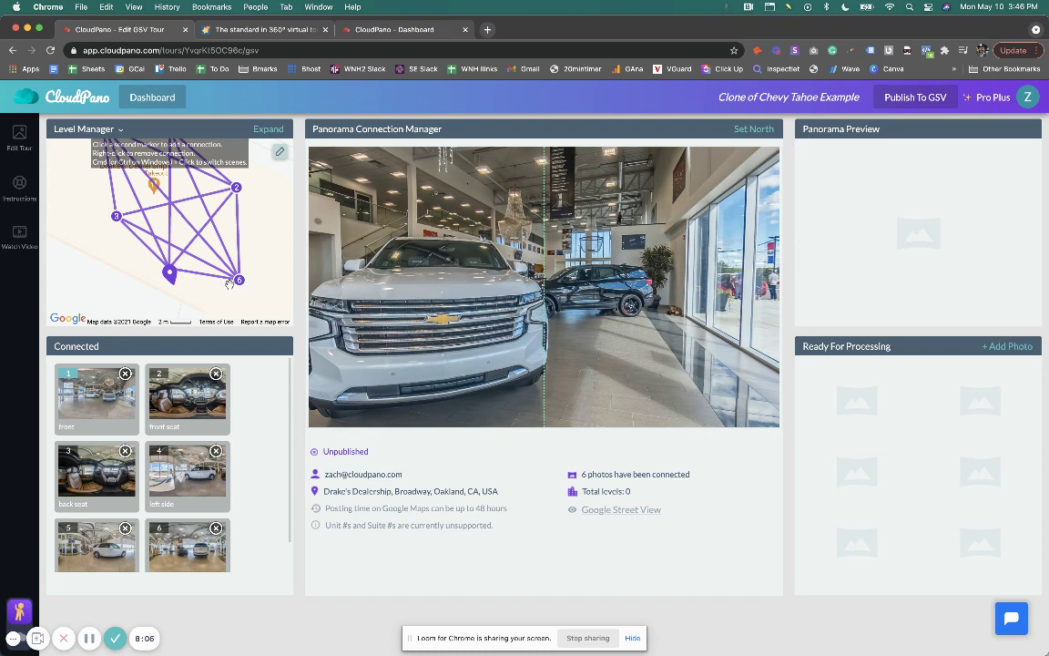
drag(240, 251, 249, 284)
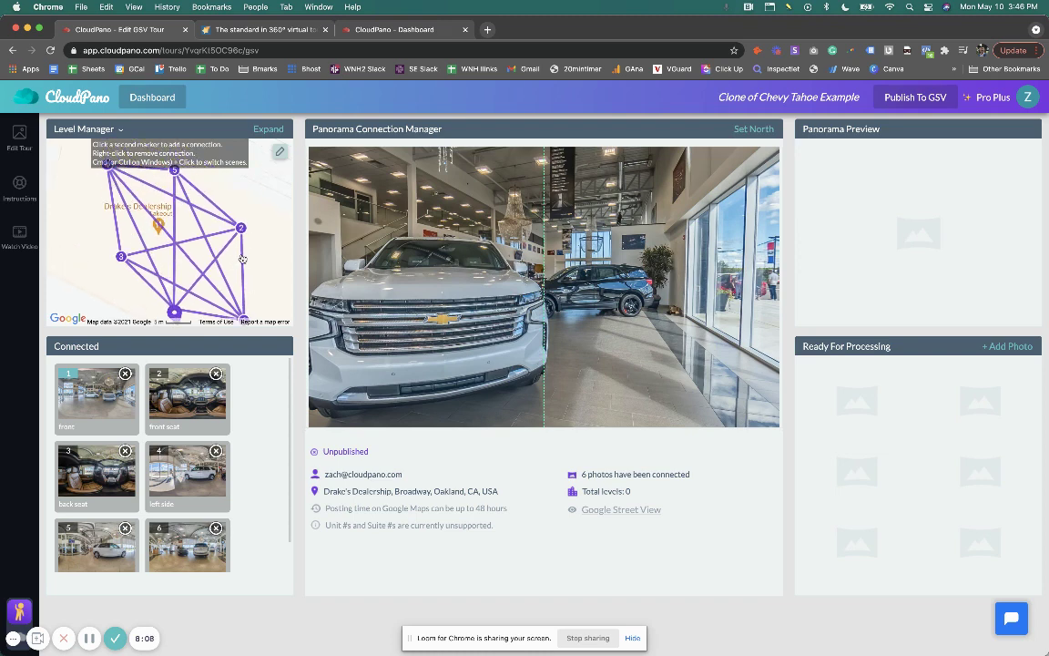
scroll(218, 234, down, 3)
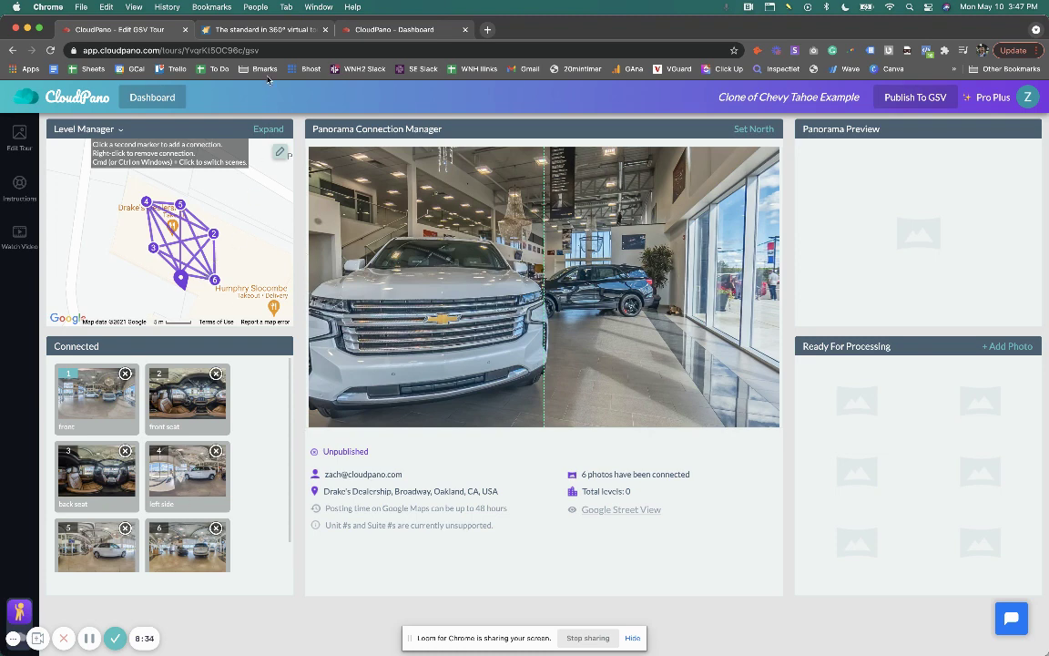
Step: Switch to the CloudPano homepage and open its upgrade page
click(289, 33)
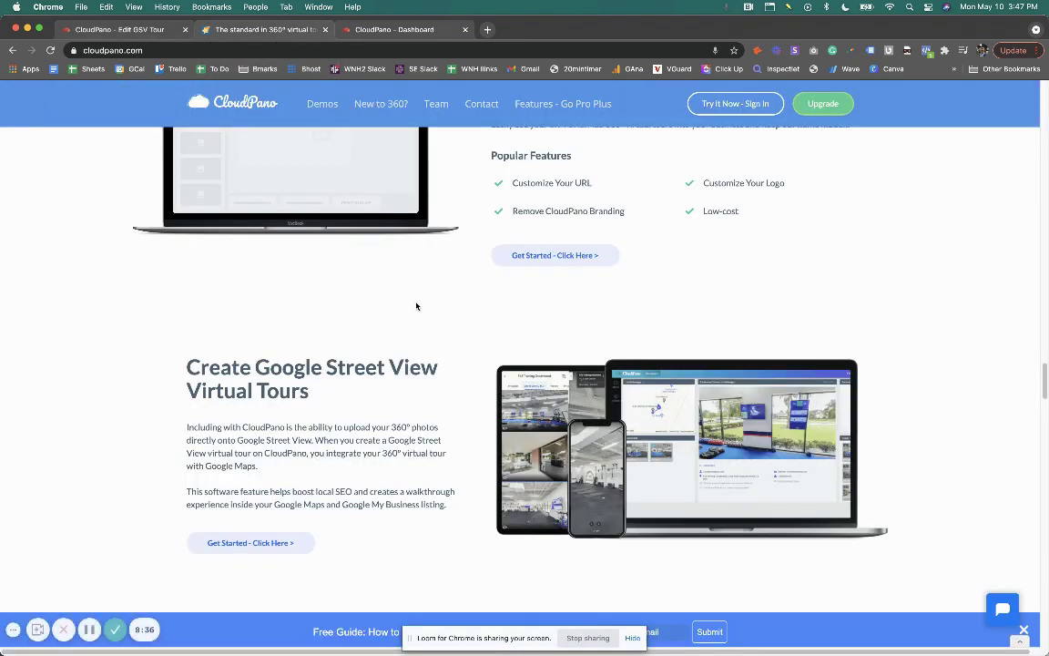
click(829, 106)
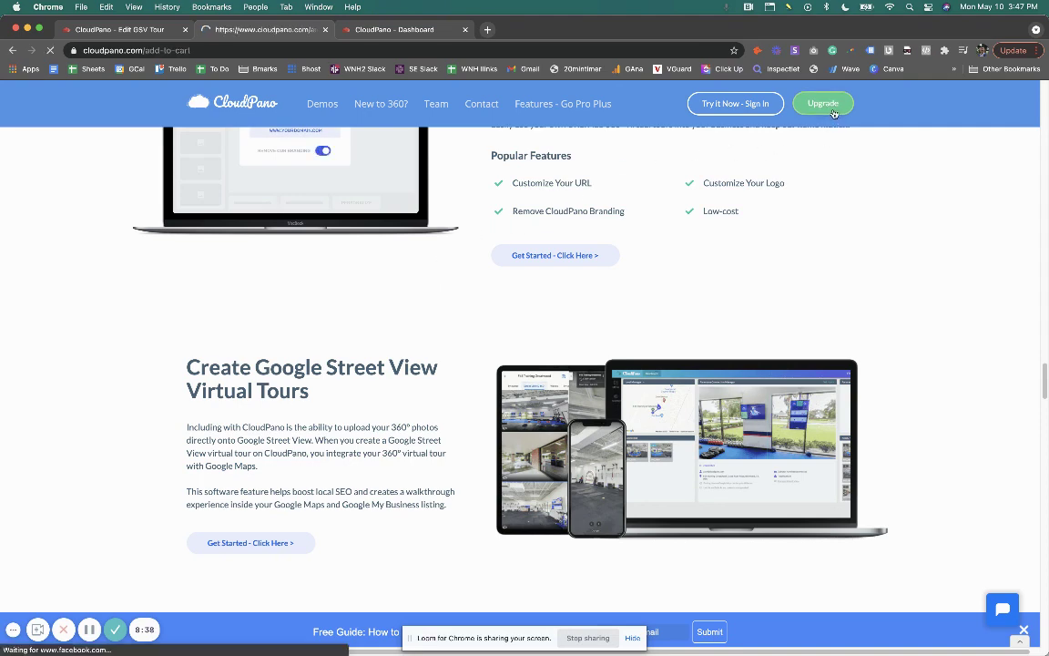